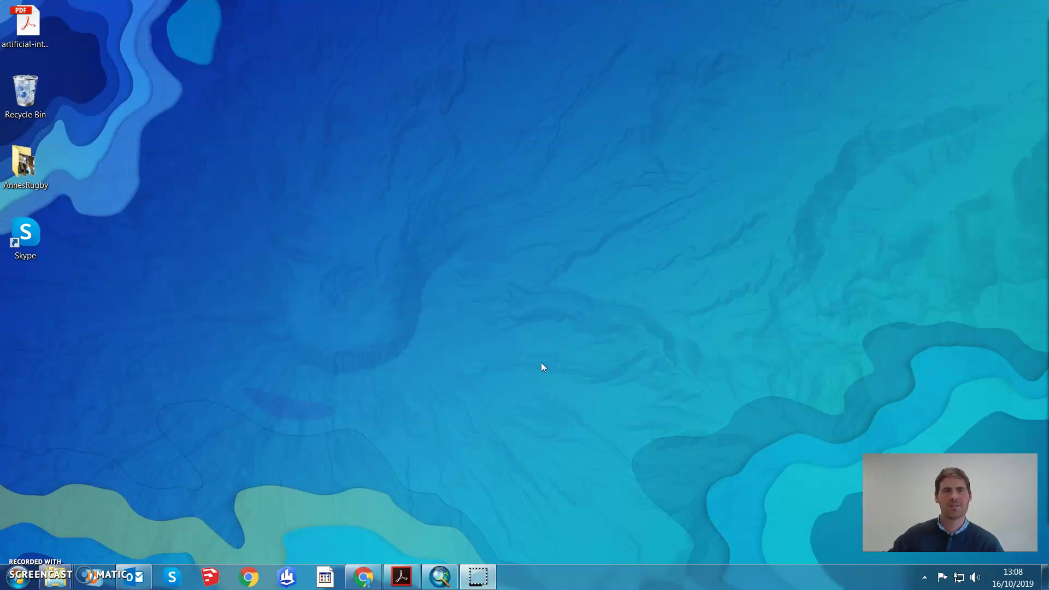
- Bring up the GEO2320 Padlet feedback wall in Chrome and read the WaterLine upload comments
{"action": "left_click", "coordinate": [364, 577]}
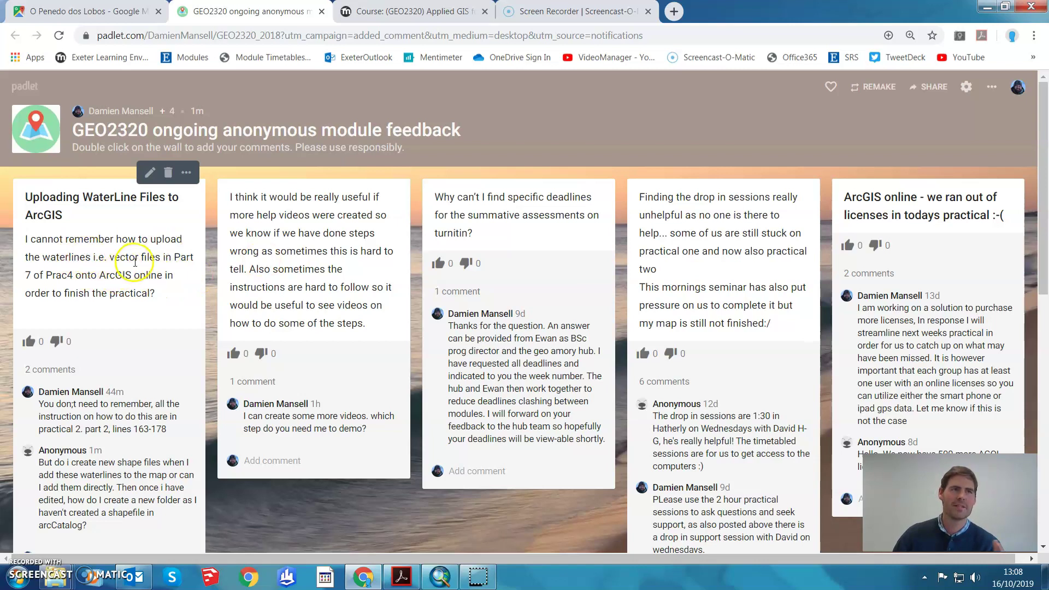
{"action": "scroll", "coordinate": [111, 334], "scroll_direction": "down", "scroll_amount": 1}
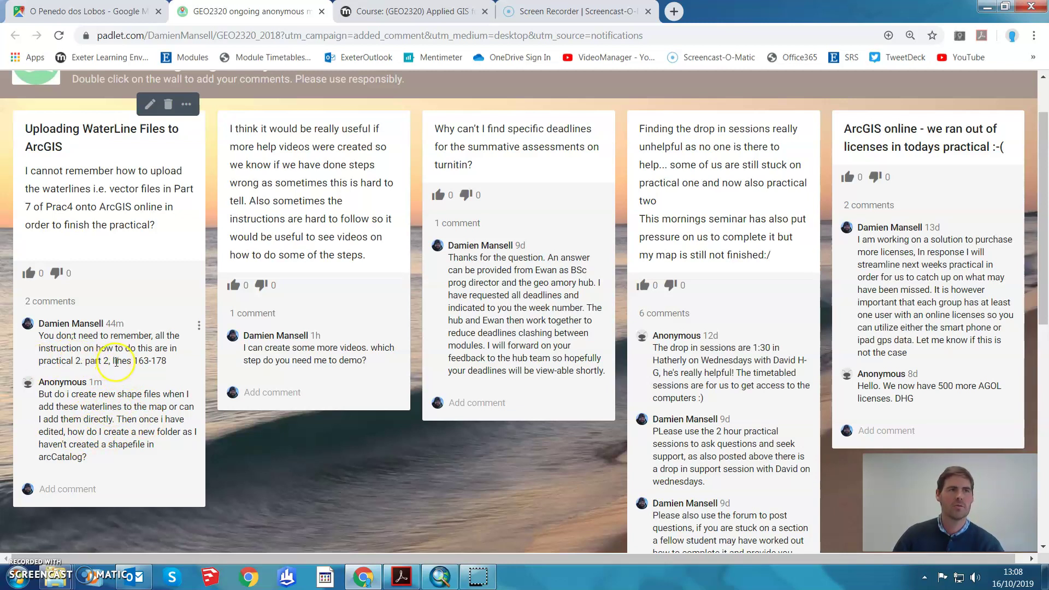
{"action": "scroll", "coordinate": [116, 362], "scroll_direction": "up", "scroll_amount": 1}
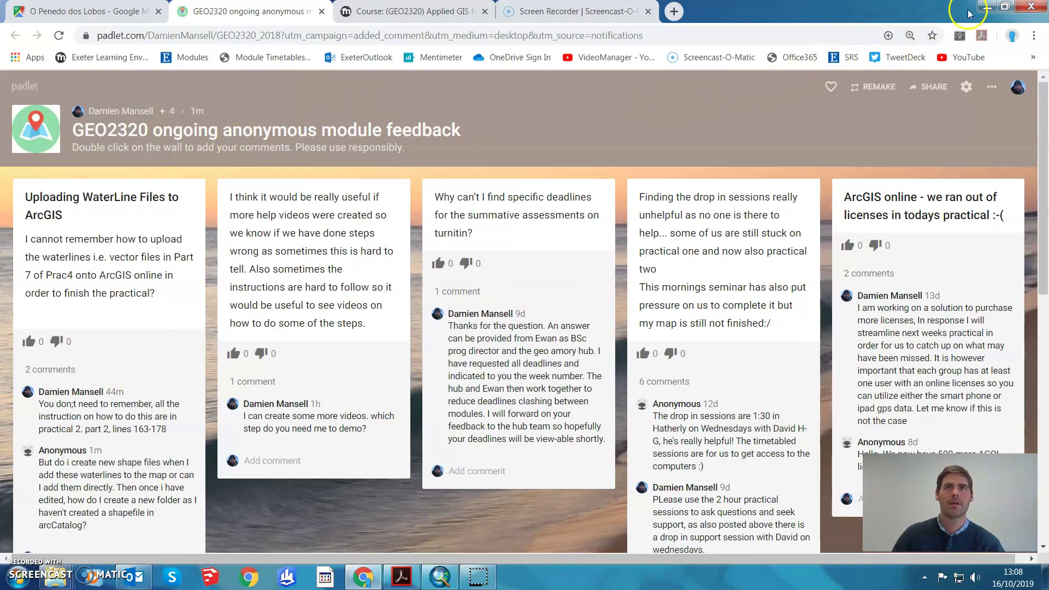
- Switch to the prac4 map in ArcMap and zoom to the River Culm near Uffculme at 1:10,000
{"action": "left_click", "coordinate": [986, 6]}
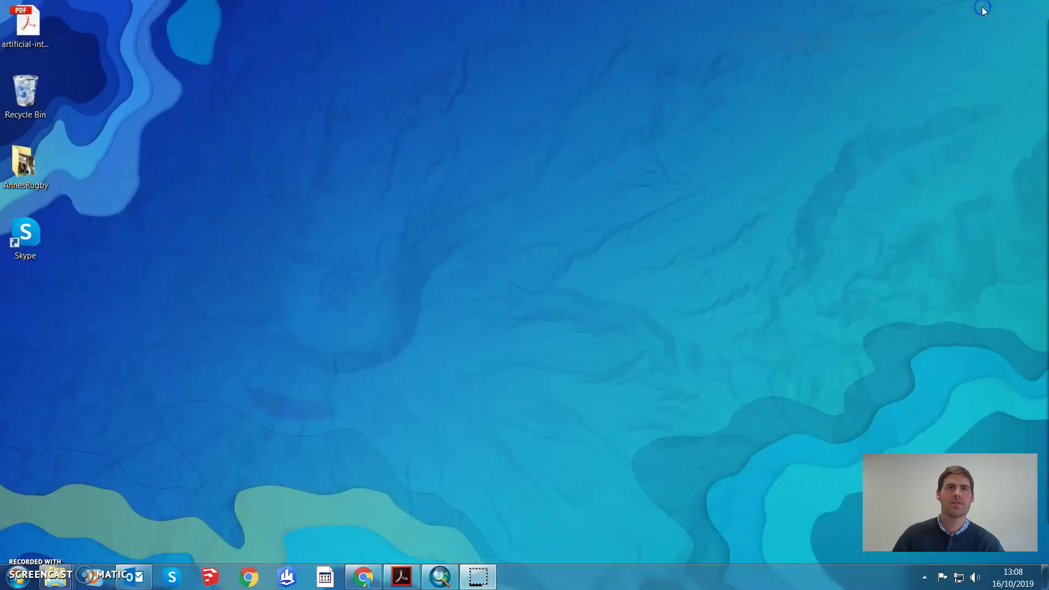
{"action": "left_click", "coordinate": [445, 575]}
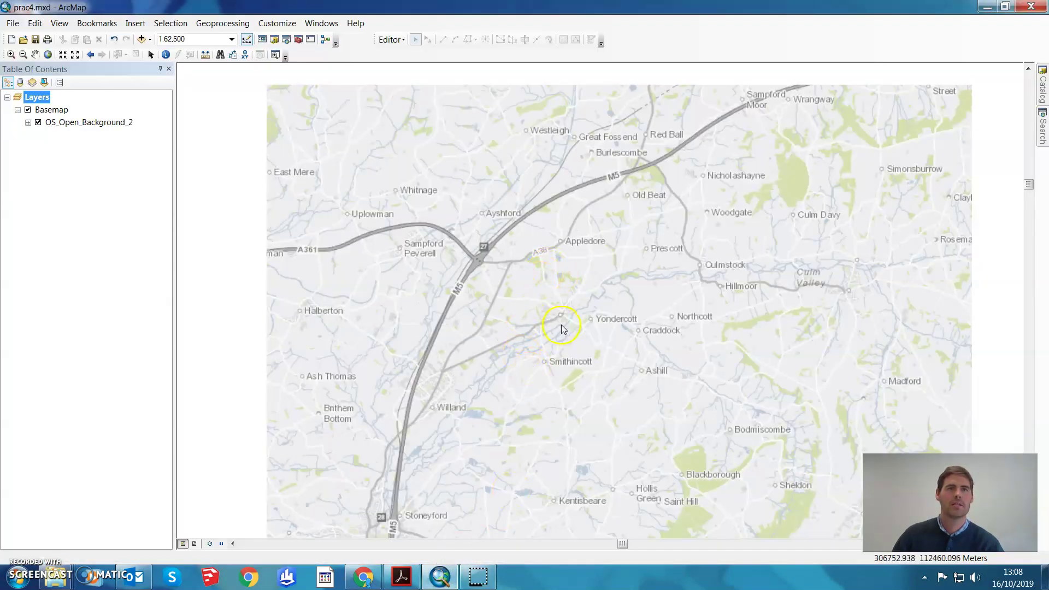
{"action": "scroll", "coordinate": [561, 328], "scroll_direction": "up", "scroll_amount": 1}
{"action": "scroll", "coordinate": [526, 382], "scroll_direction": "up", "scroll_amount": 6}
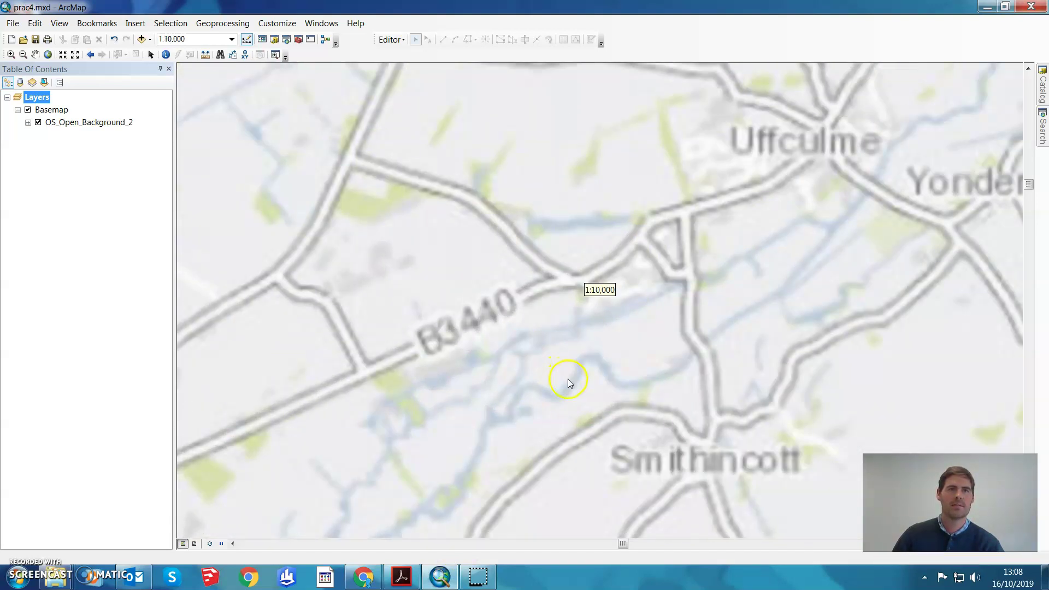
- From C:\LocalData\dtm202\Prac4_VML, add the 201210vml and 201501vml Water_Line shapefiles to the map
{"action": "left_click", "coordinate": [1042, 87]}
{"action": "left_click", "coordinate": [780, 226]}
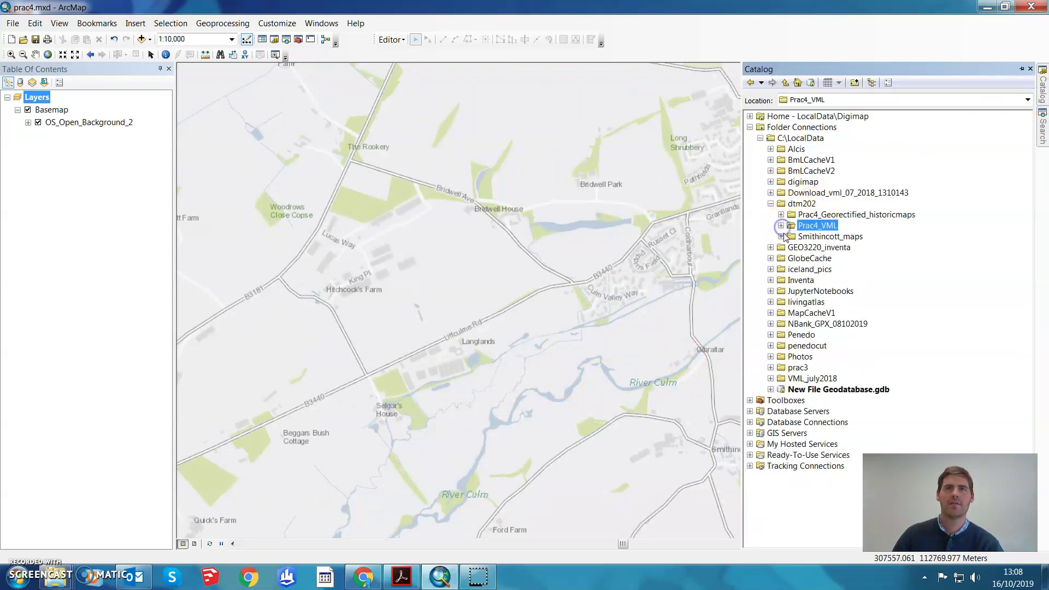
{"action": "left_click", "coordinate": [800, 138]}
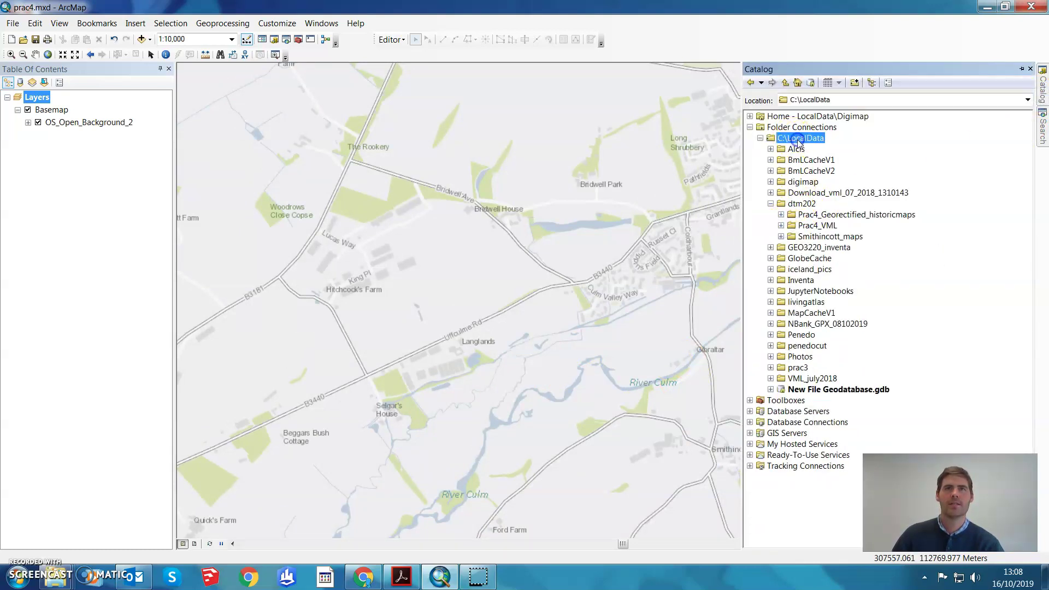
{"action": "left_click", "coordinate": [802, 204]}
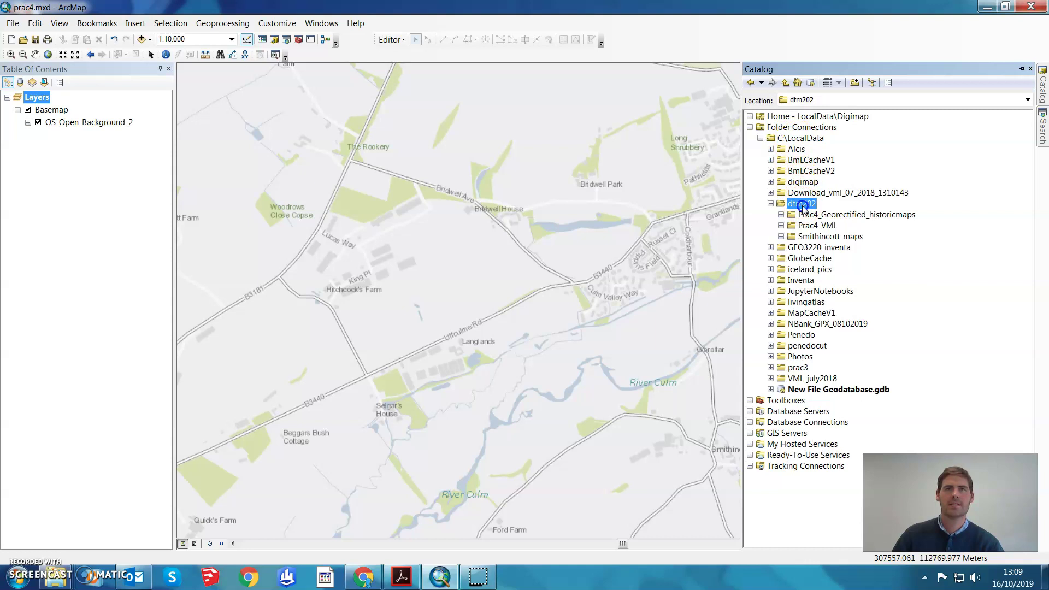
{"action": "double_click", "coordinate": [819, 226]}
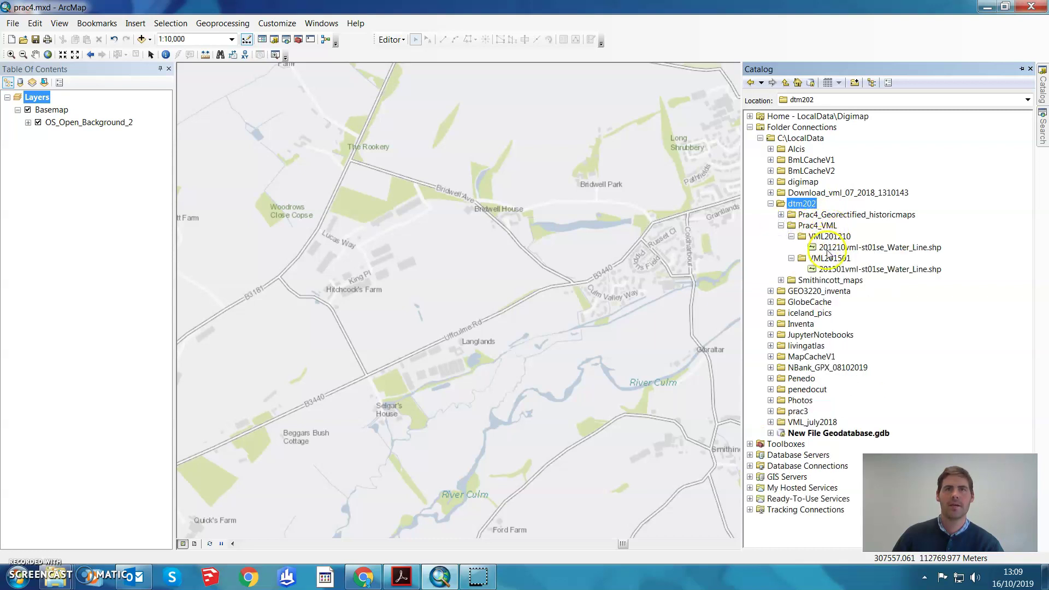
{"action": "left_click_drag", "start_coordinate": [826, 250], "coordinate": [596, 244]}
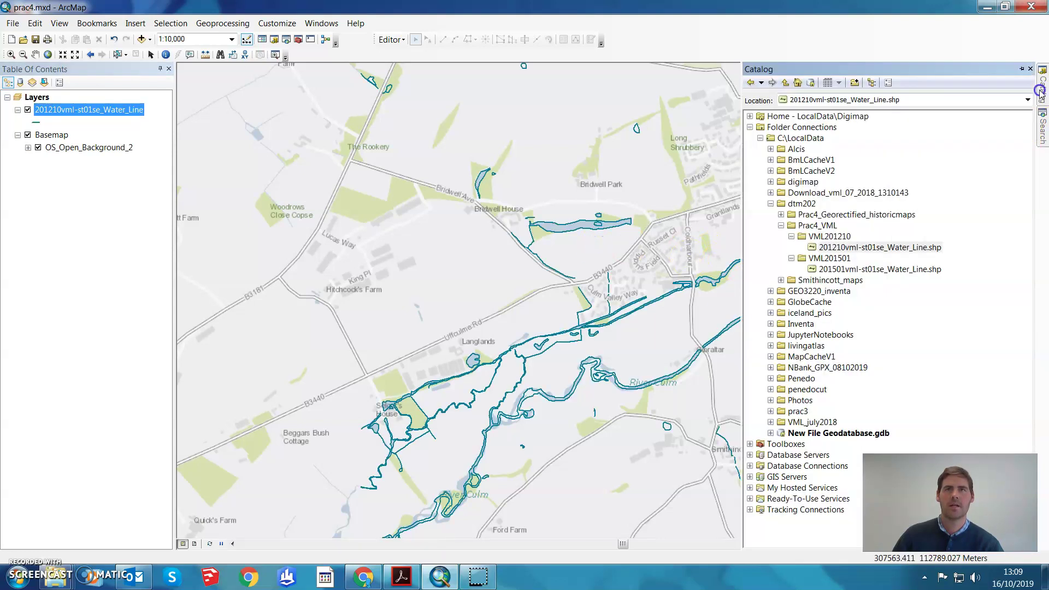
{"action": "left_click_drag", "start_coordinate": [841, 269], "coordinate": [651, 271]}
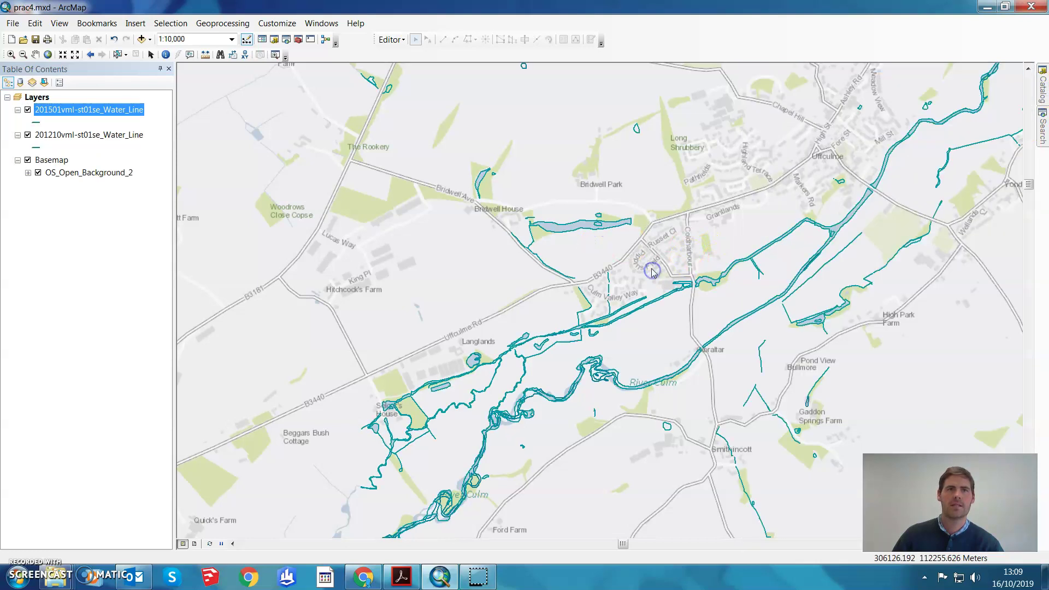
- Symbolise the 201501 water lines as red lines of width 2
{"action": "left_click", "coordinate": [39, 125]}
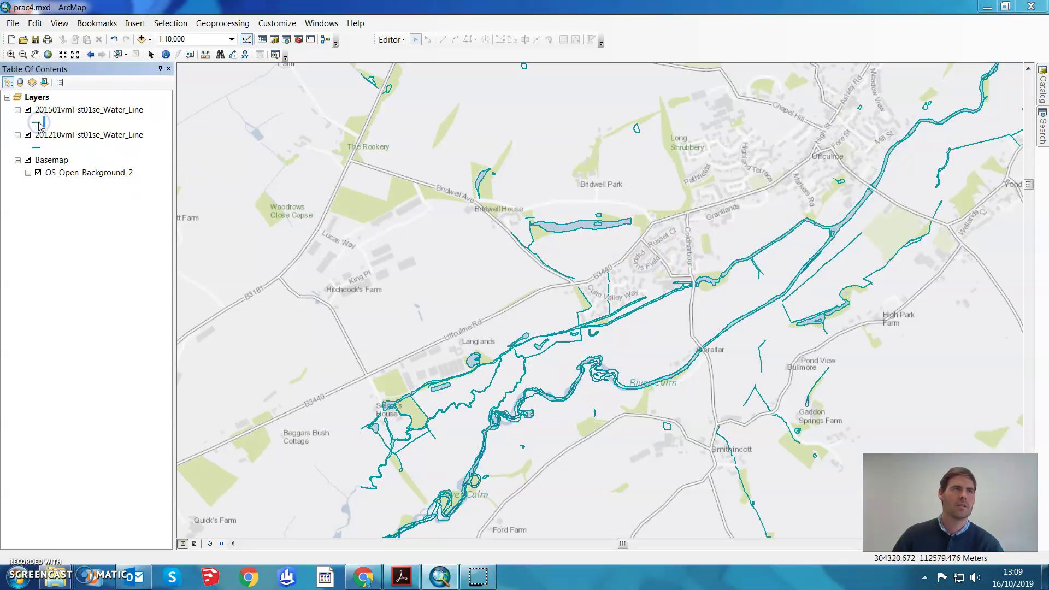
{"action": "left_click", "coordinate": [654, 254]}
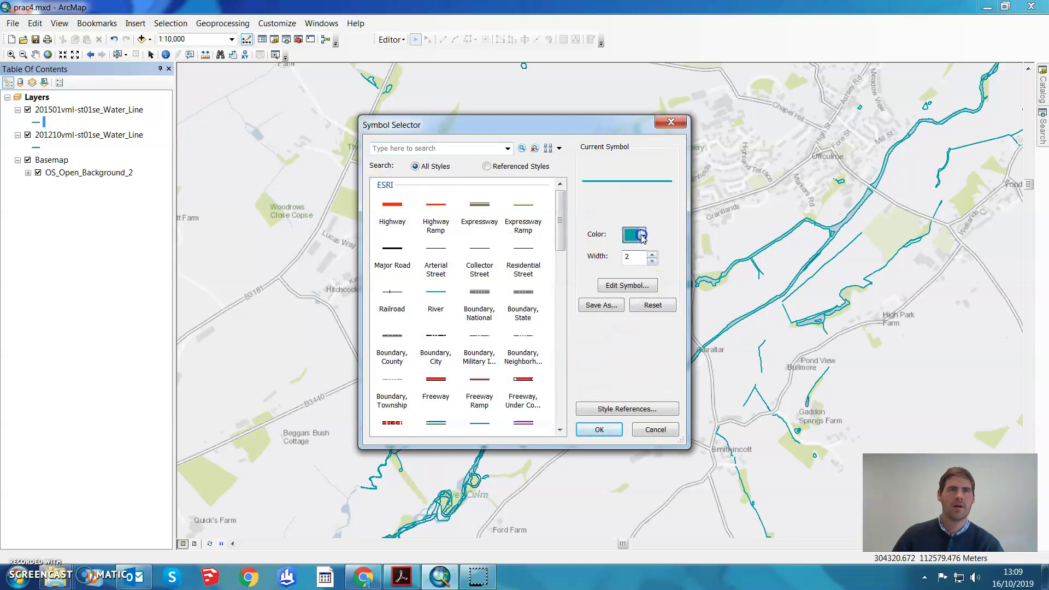
{"action": "left_click", "coordinate": [642, 236]}
{"action": "left_click", "coordinate": [640, 291]}
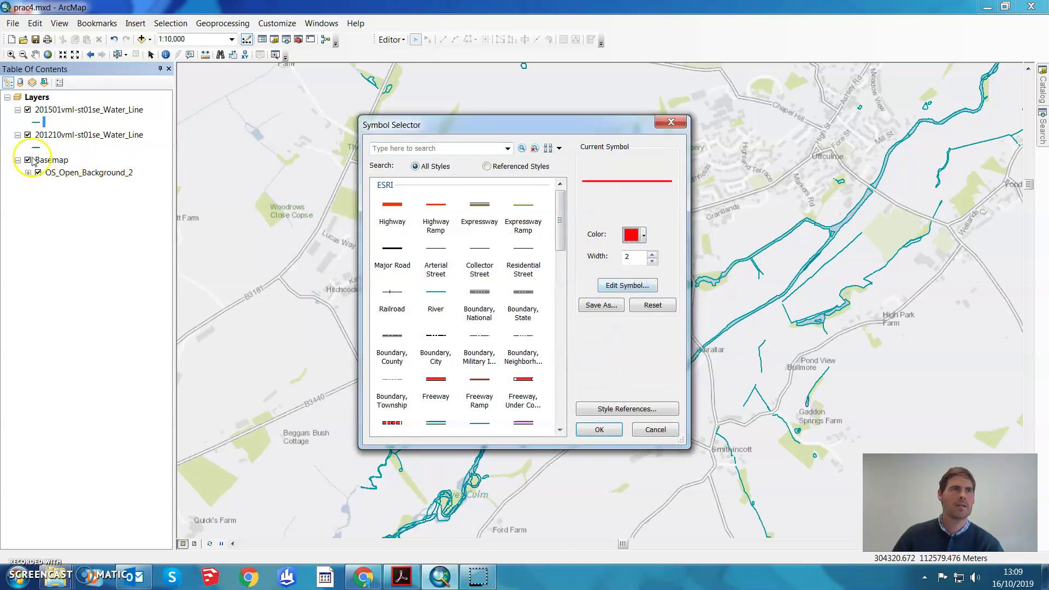
{"action": "left_click", "coordinate": [590, 429]}
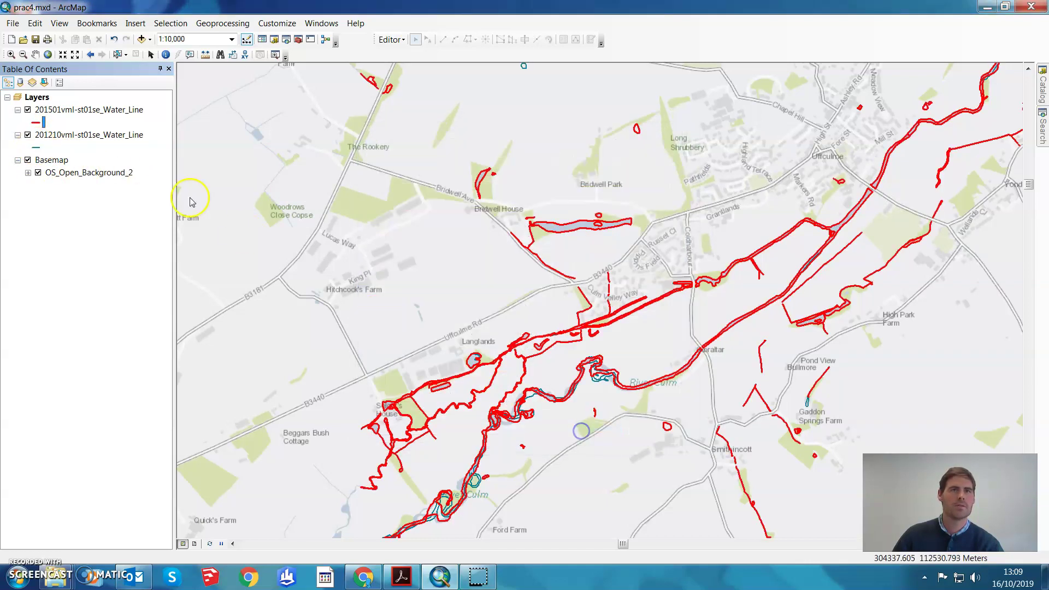
- Symbolise the 201210 water lines as blue width 2, then switch that layer off
{"action": "left_click", "coordinate": [36, 147]}
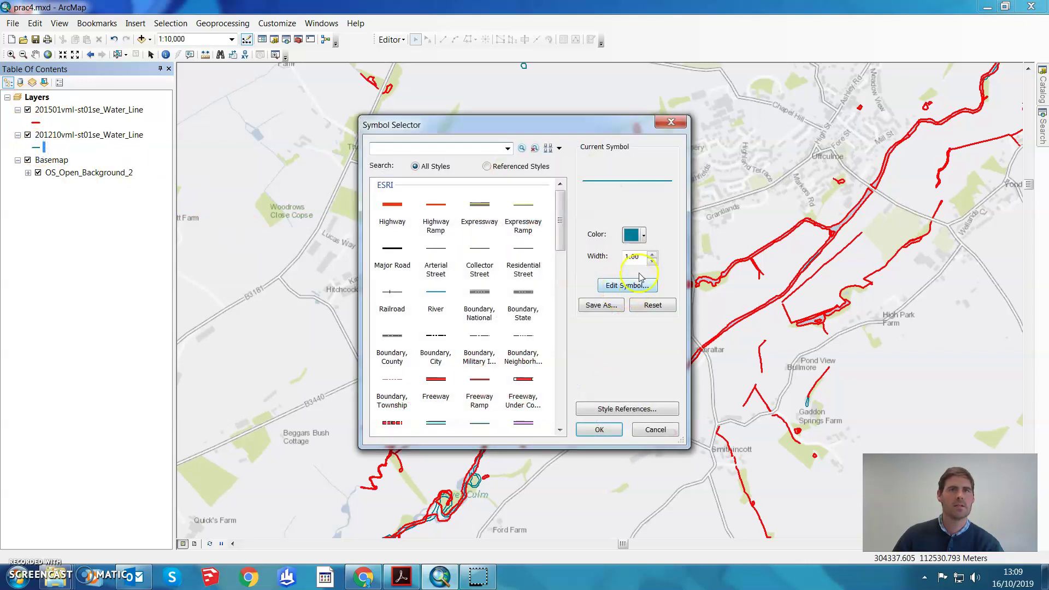
{"action": "left_click", "coordinate": [652, 255]}
{"action": "left_click", "coordinate": [642, 236]}
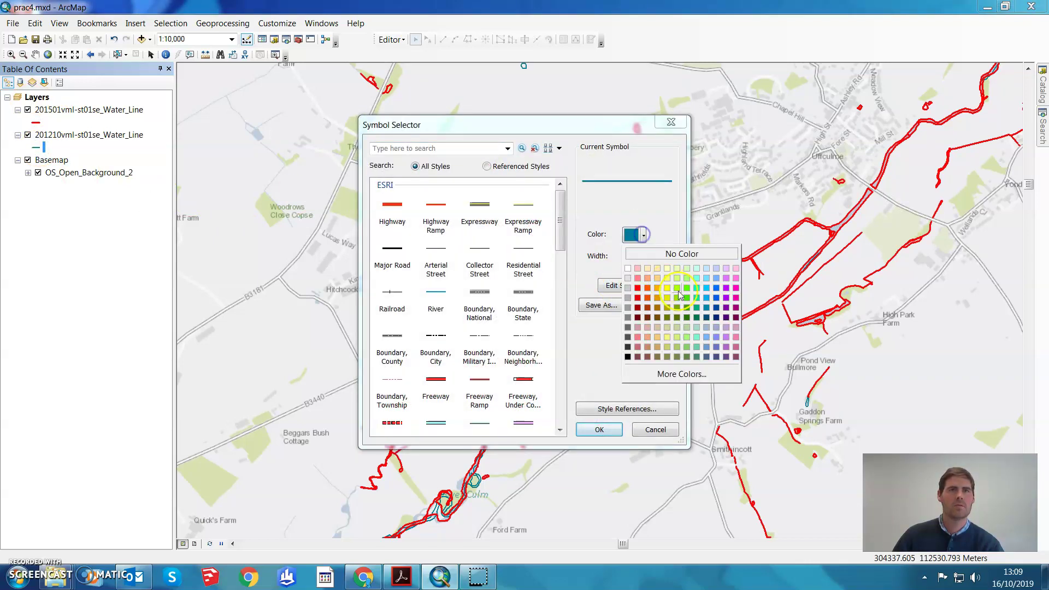
{"action": "left_click", "coordinate": [720, 300]}
{"action": "left_click", "coordinate": [599, 429]}
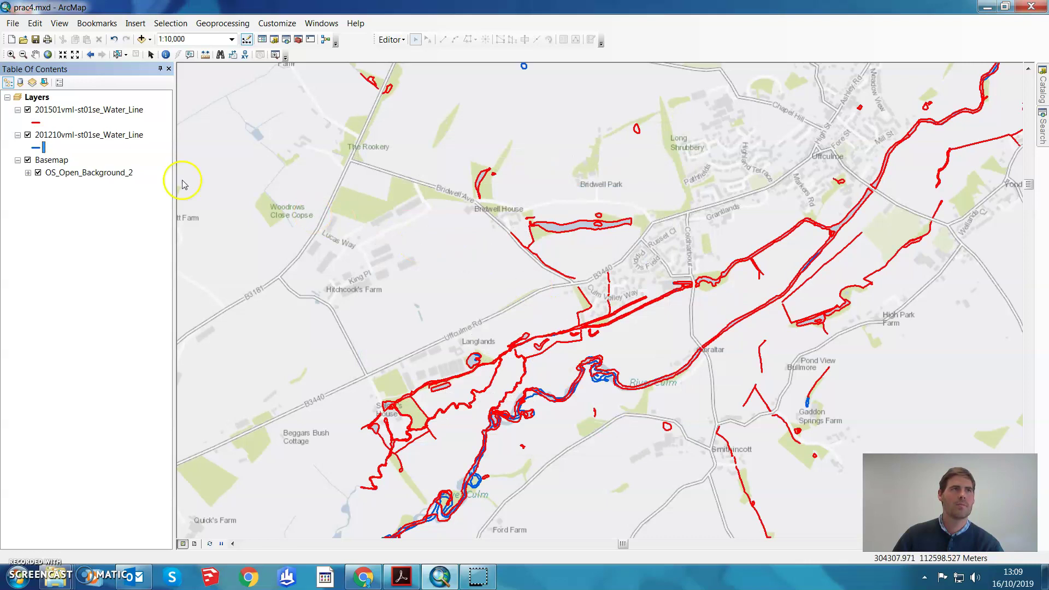
{"action": "left_click", "coordinate": [28, 135]}
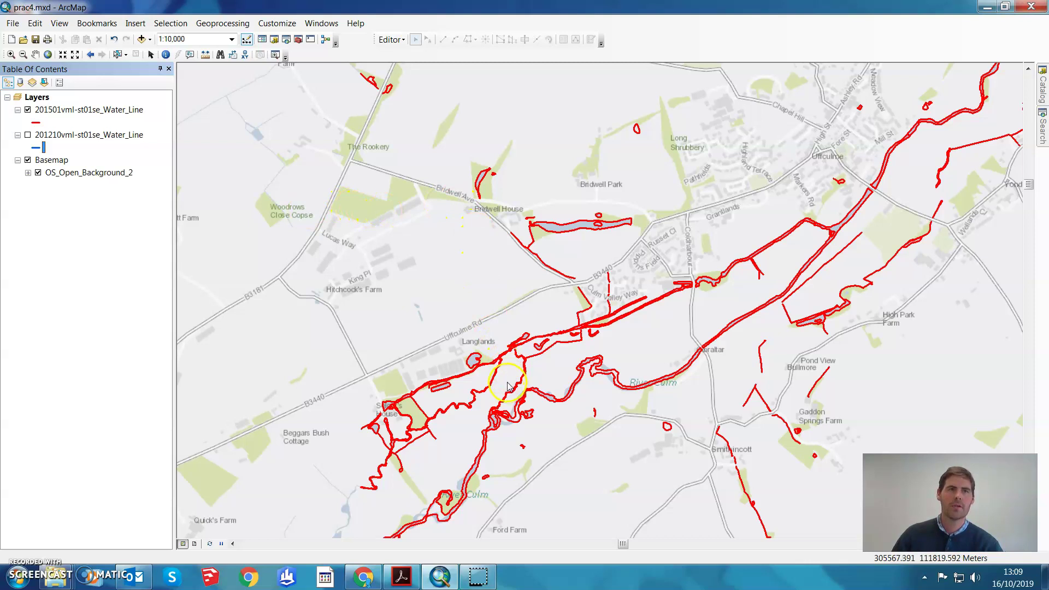
- Start an edit session on the 201501vml-st01se_Water_Line layer
{"action": "left_click", "coordinate": [390, 40]}
{"action": "left_click", "coordinate": [412, 55]}
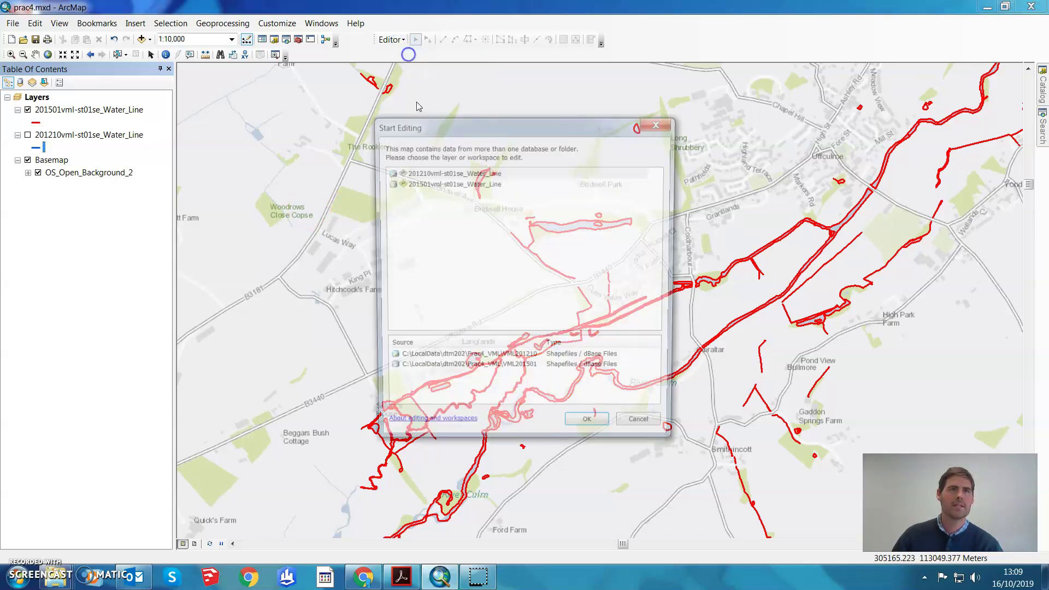
{"action": "left_click", "coordinate": [438, 184]}
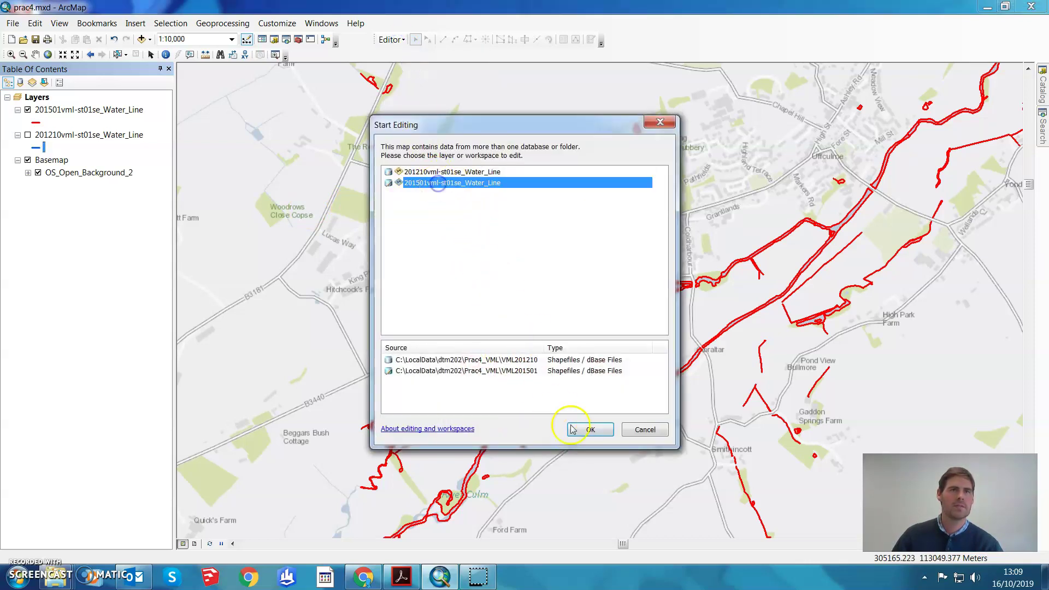
{"action": "left_click", "coordinate": [589, 429]}
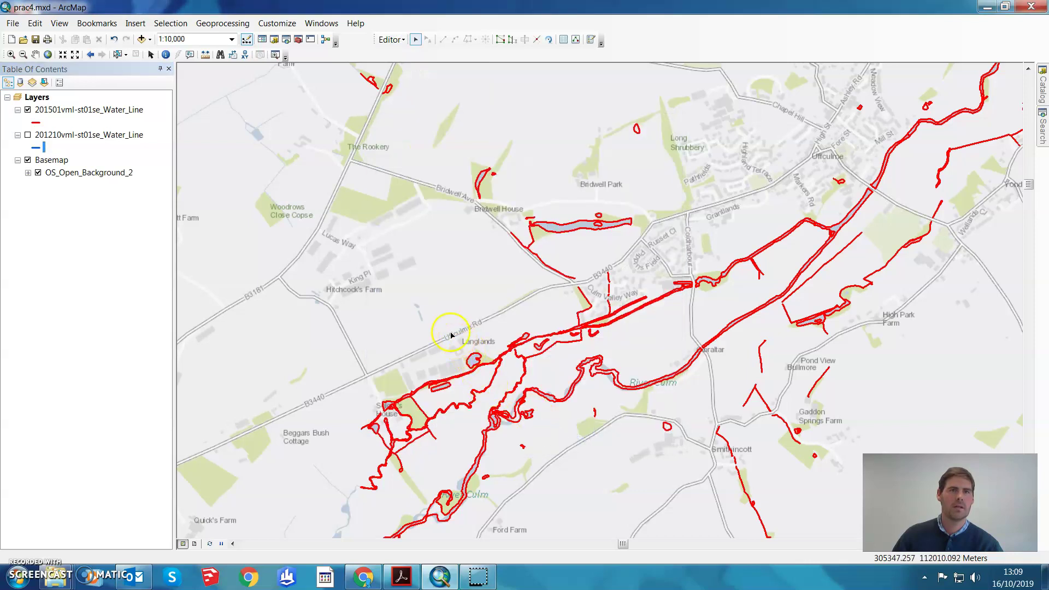
- Box-select the 115 River Culm water lines around Smithincott
{"action": "left_click_drag", "start_coordinate": [441, 326], "coordinate": [738, 458]}
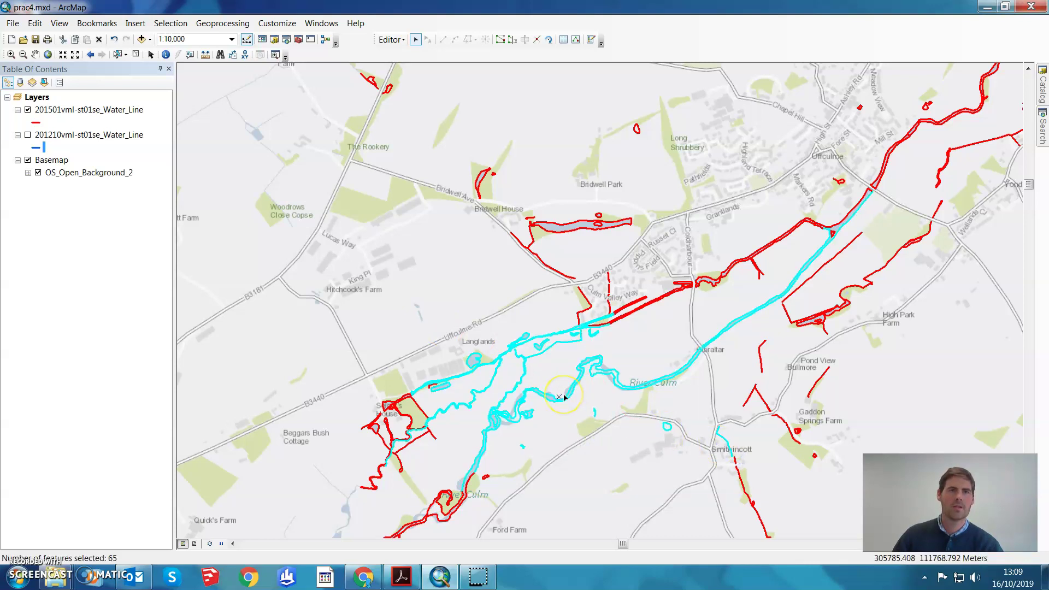
{"action": "left_click", "coordinate": [469, 481]}
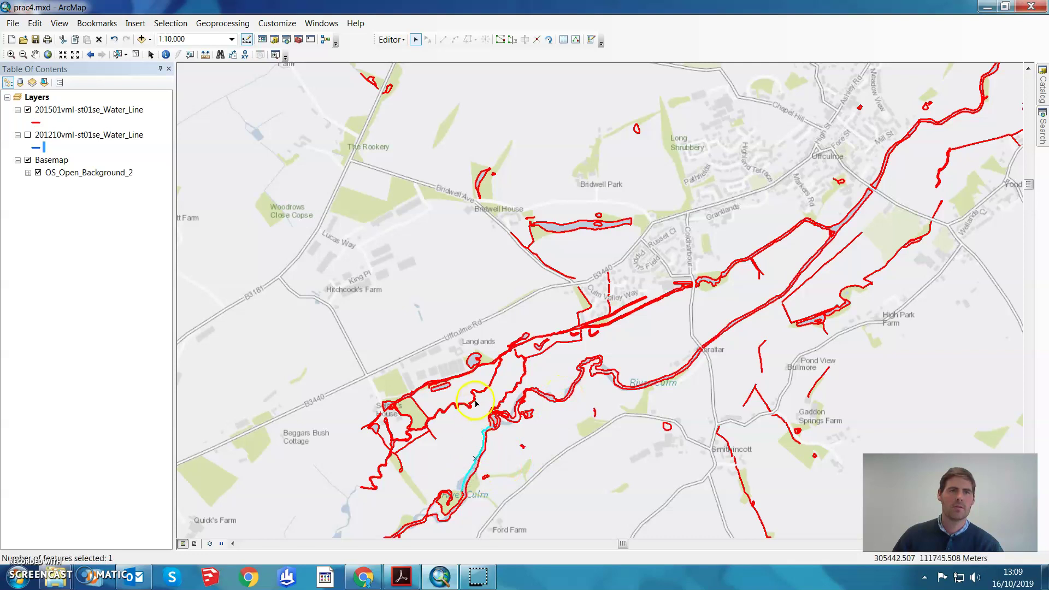
{"action": "left_click", "coordinate": [499, 451]}
{"action": "left_click_drag", "start_coordinate": [374, 293], "coordinate": [769, 476]}
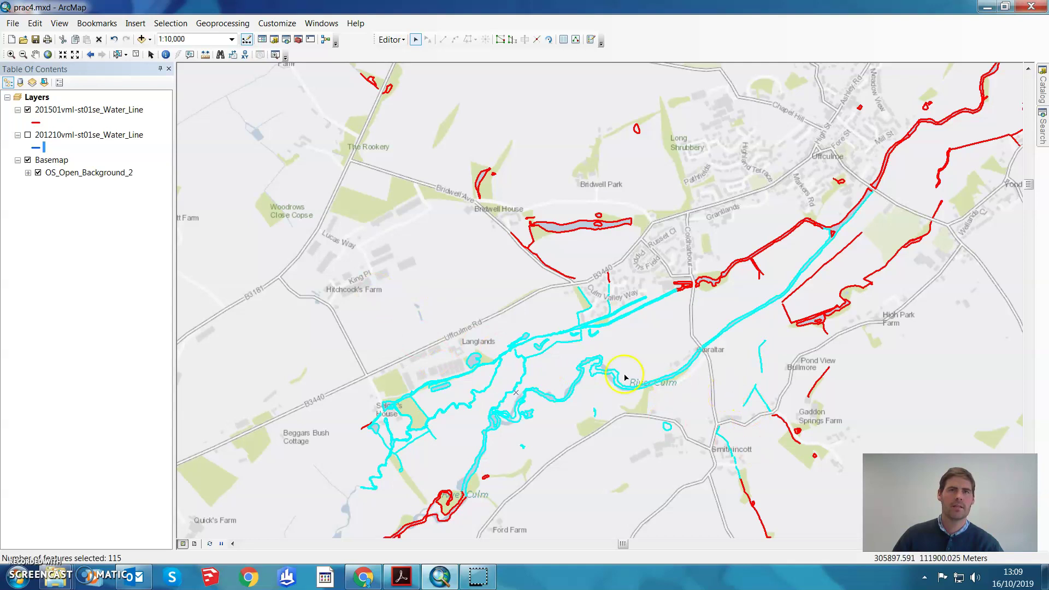
- Zoom to the full 201501 layer, remove the 1026 lines outside the River Culm, then zoom back in
{"action": "scroll", "coordinate": [584, 289], "scroll_direction": "up", "scroll_amount": 3}
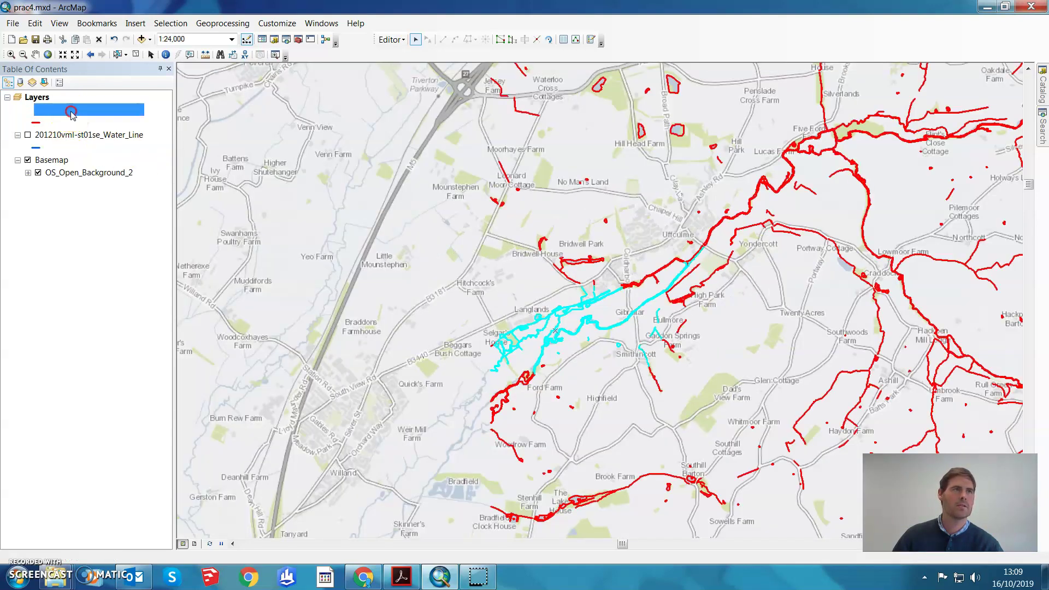
{"action": "right_click", "coordinate": [70, 110]}
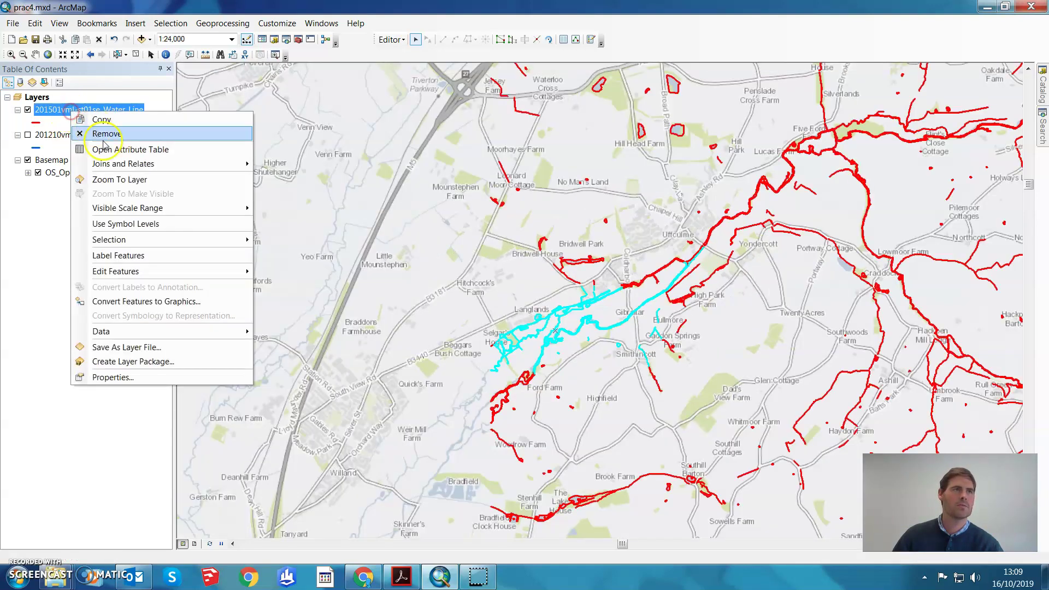
{"action": "left_click", "coordinate": [115, 176]}
{"action": "scroll", "coordinate": [529, 301], "scroll_direction": "up", "scroll_amount": 2}
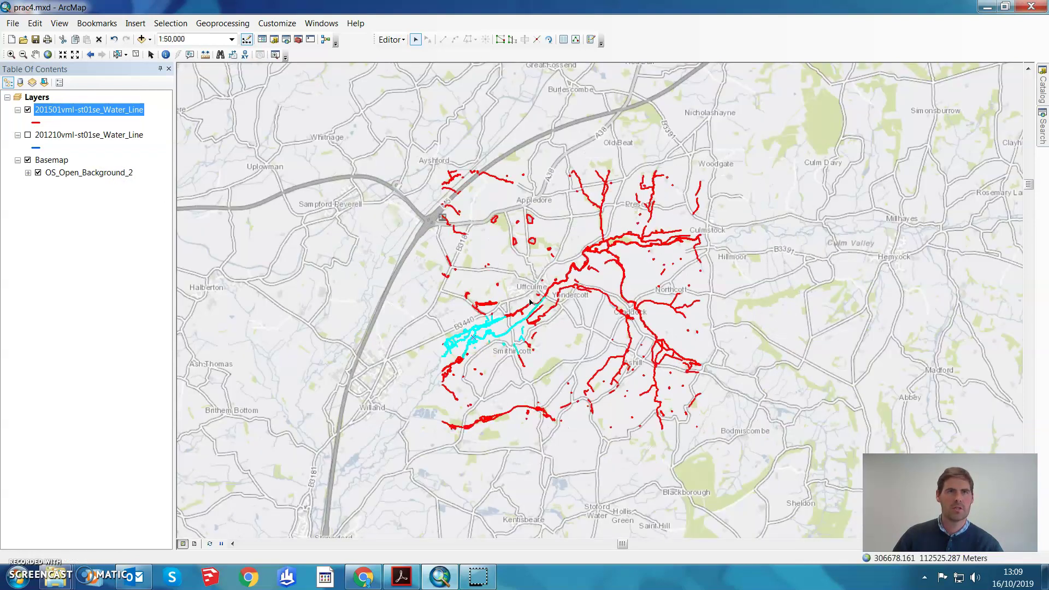
{"action": "left_click", "coordinate": [431, 176]}
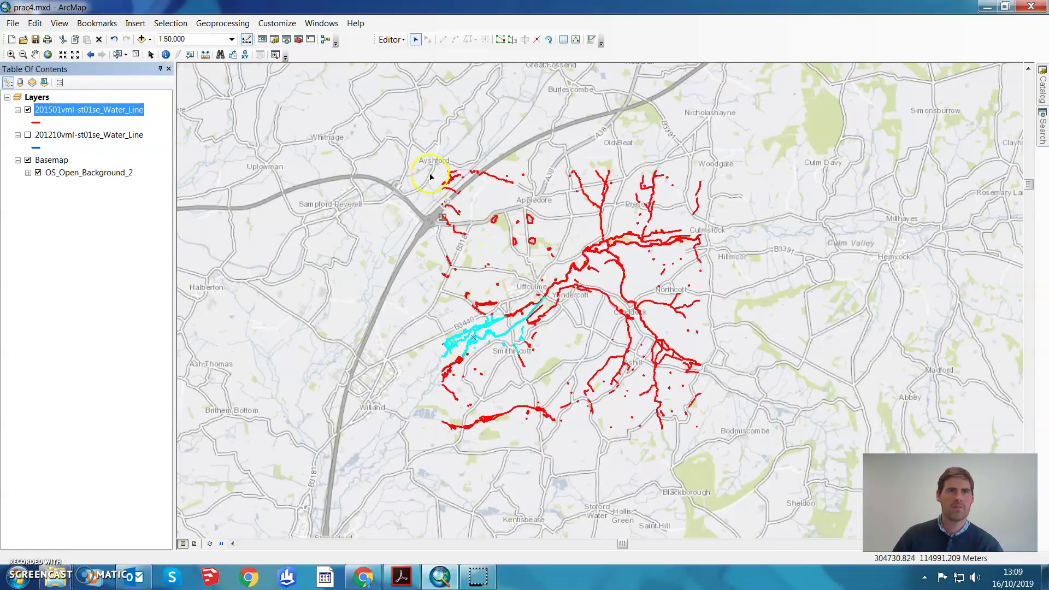
{"action": "left_click_drag", "start_coordinate": [413, 143], "coordinate": [680, 363]}
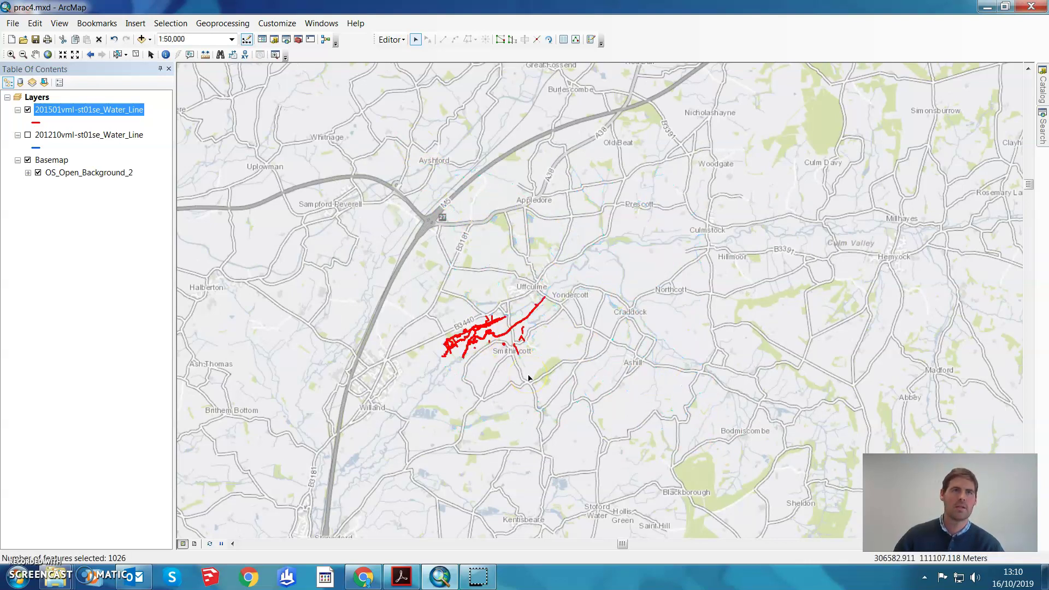
{"action": "scroll", "coordinate": [501, 328], "scroll_direction": "up", "scroll_amount": 2}
{"action": "scroll", "coordinate": [501, 330], "scroll_direction": "up", "scroll_amount": 4}
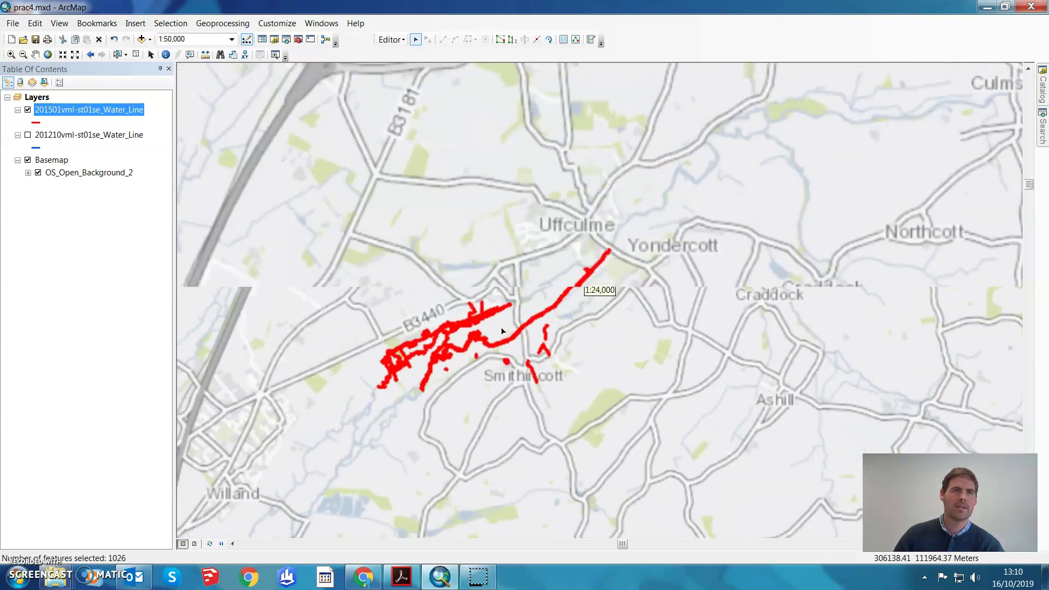
- Delete the Smithincott loop, the northeast-running line and the small circular water feature
{"action": "left_click", "coordinate": [593, 337]}
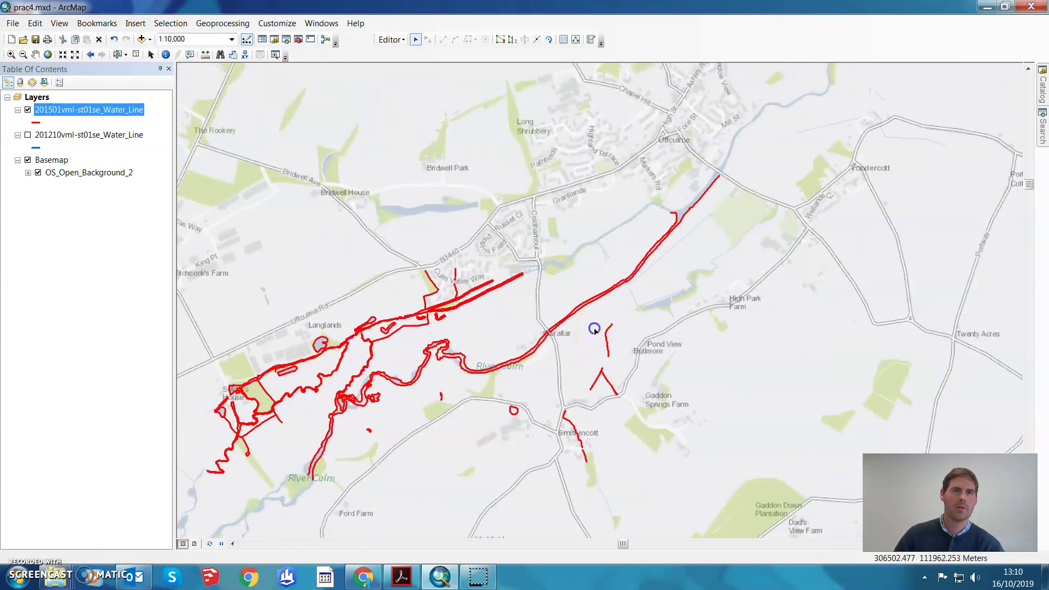
{"action": "left_click_drag", "start_coordinate": [599, 286], "coordinate": [628, 391]}
{"action": "left_click", "coordinate": [593, 403]}
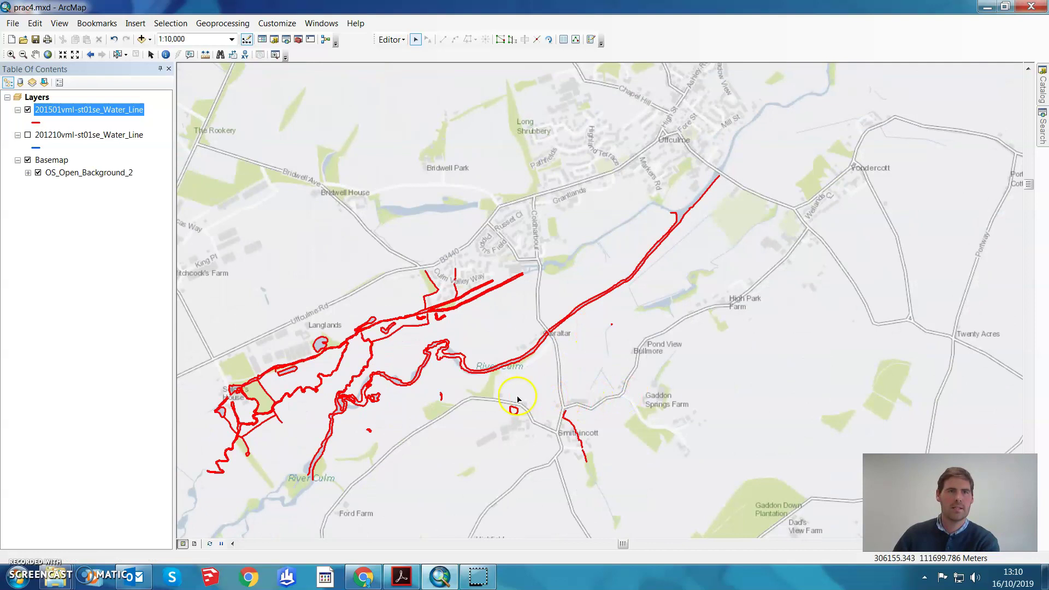
{"action": "key", "text": "Delete"}
{"action": "left_click_drag", "start_coordinate": [673, 193], "coordinate": [713, 242]}
{"action": "key", "text": "Delete"}
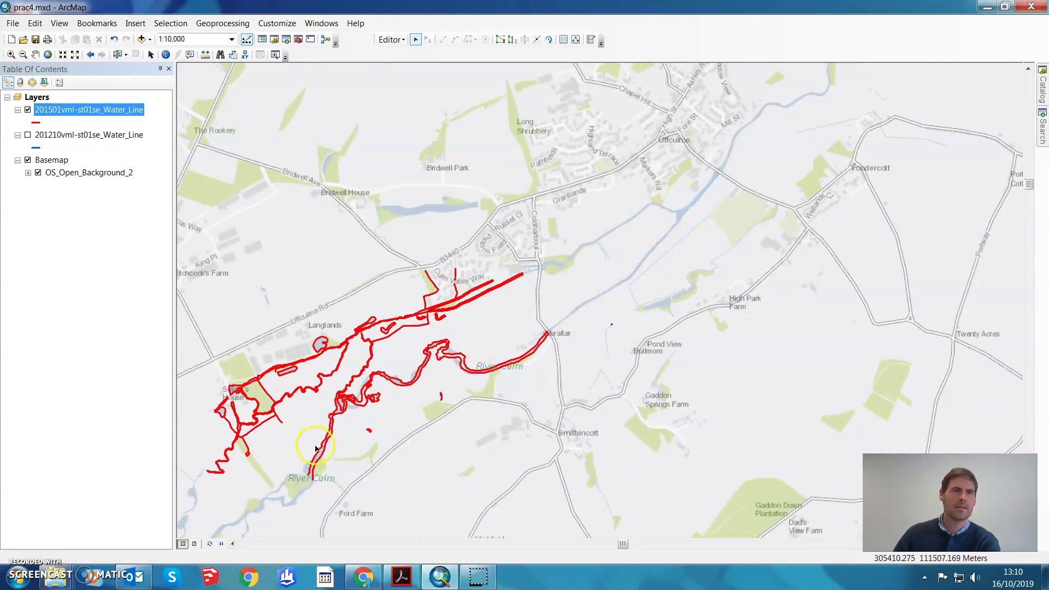
{"action": "left_click", "coordinate": [314, 462]}
{"action": "key", "text": "Delete"}
- Delete the stray River Culm segment, the small mark south of the river and the Culm Valley Way lines
{"action": "left_click_drag", "start_coordinate": [320, 467], "coordinate": [321, 469]}
{"action": "key", "text": "Delete"}
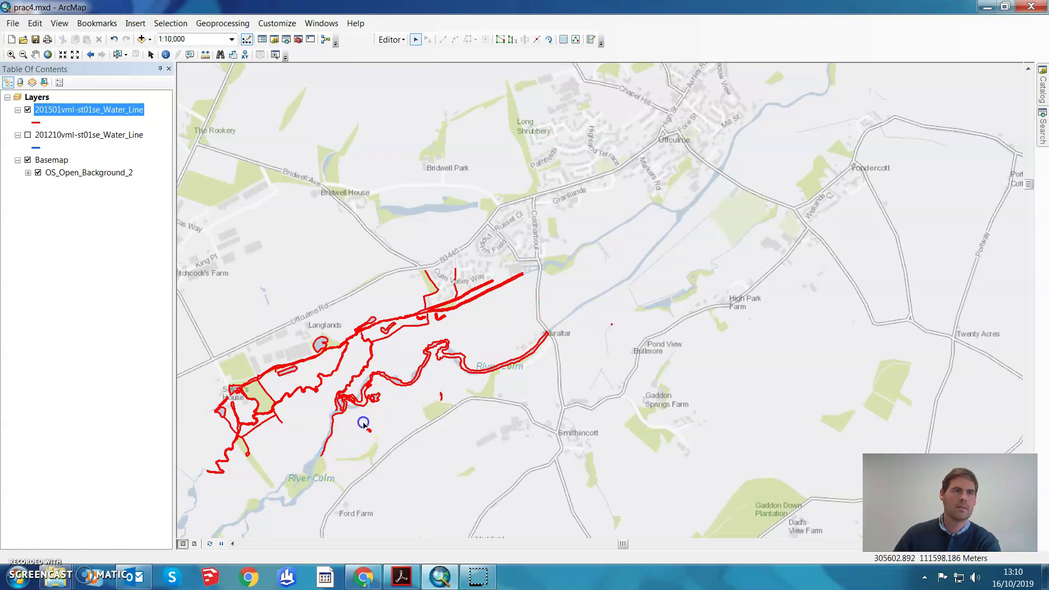
{"action": "left_click_drag", "start_coordinate": [363, 422], "coordinate": [381, 429]}
{"action": "key", "text": "Delete"}
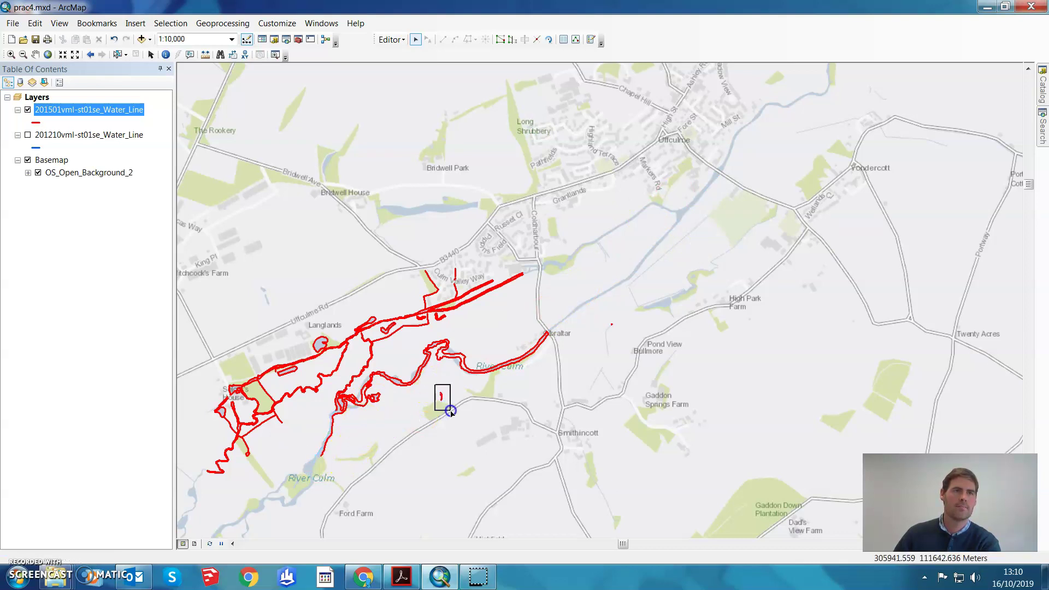
{"action": "left_click_drag", "start_coordinate": [395, 305], "coordinate": [475, 320]}
{"action": "key", "text": "Delete"}
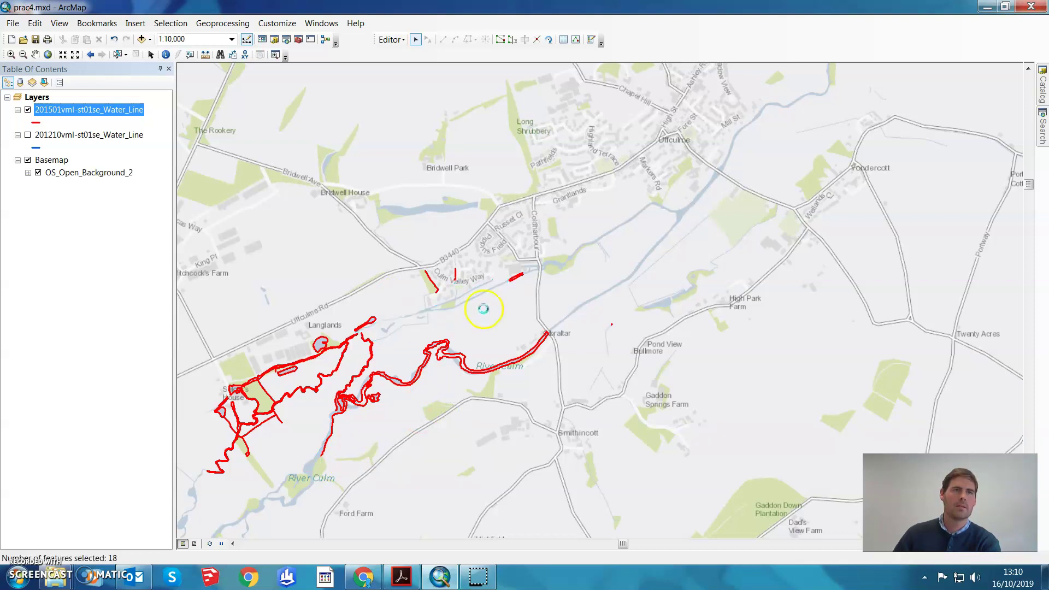
{"action": "left_click_drag", "start_coordinate": [406, 254], "coordinate": [538, 300]}
{"action": "key", "text": "Delete"}
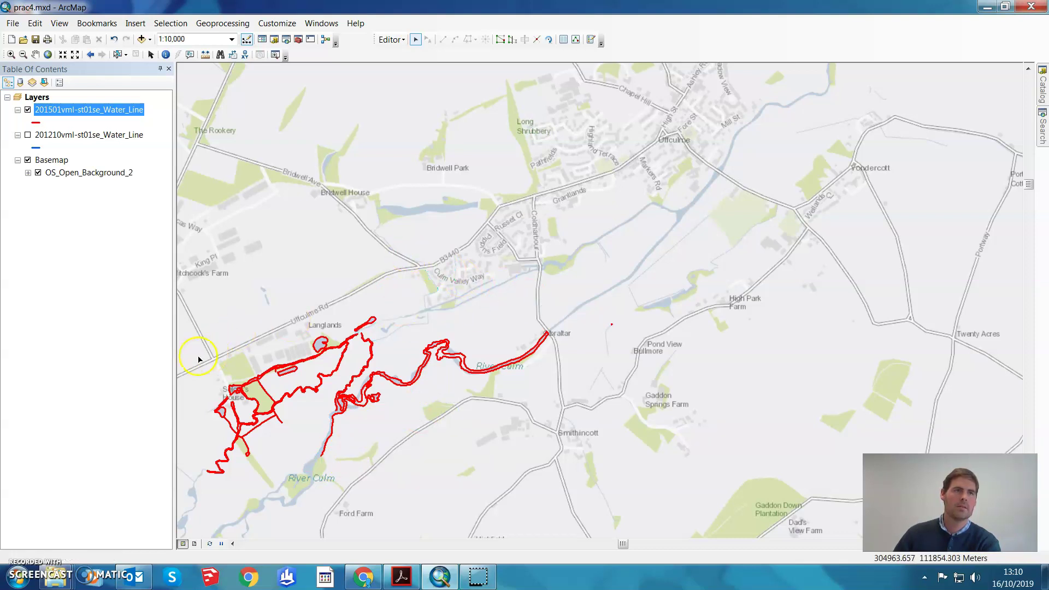
- Delete the lines around Selgar's House and the leftover lines near Langlands
{"action": "left_click_drag", "start_coordinate": [265, 489], "coordinate": [265, 489]}
{"action": "key", "text": "Delete"}
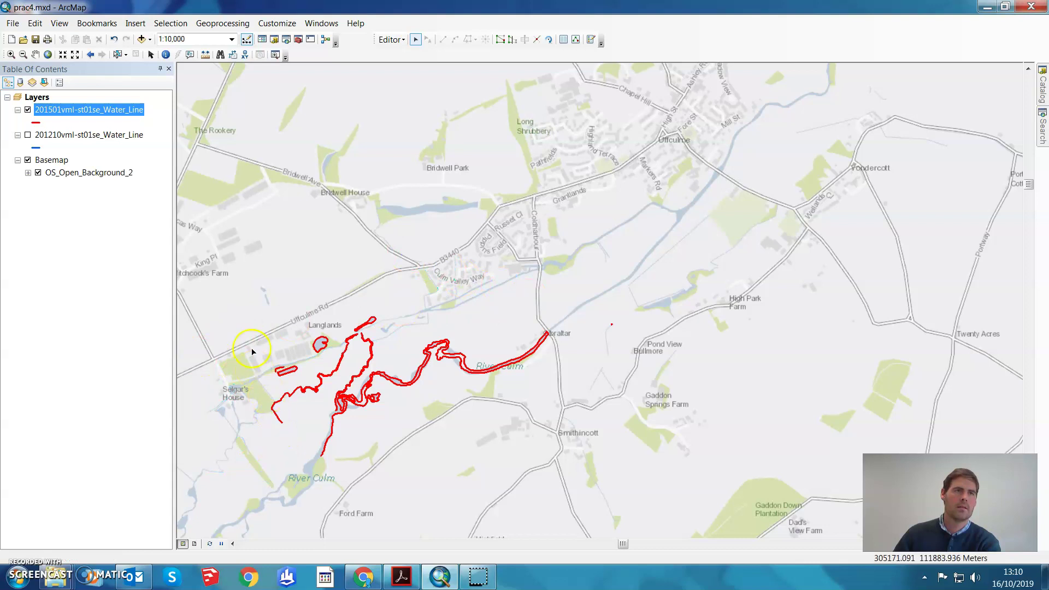
{"action": "left_click_drag", "start_coordinate": [252, 351], "coordinate": [328, 437]}
{"action": "key", "text": "Delete"}
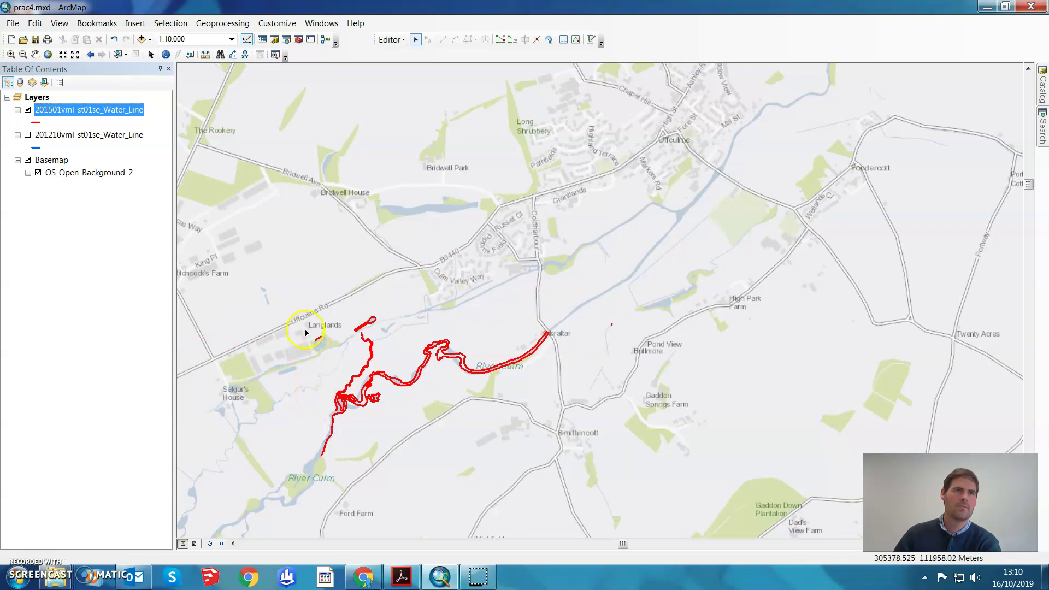
{"action": "left_click_drag", "start_coordinate": [335, 315], "coordinate": [361, 384]}
{"action": "key", "text": "Delete"}
{"action": "left_click", "coordinate": [365, 343]}
{"action": "key", "text": "Delete"}
{"action": "left_click", "coordinate": [354, 369]}
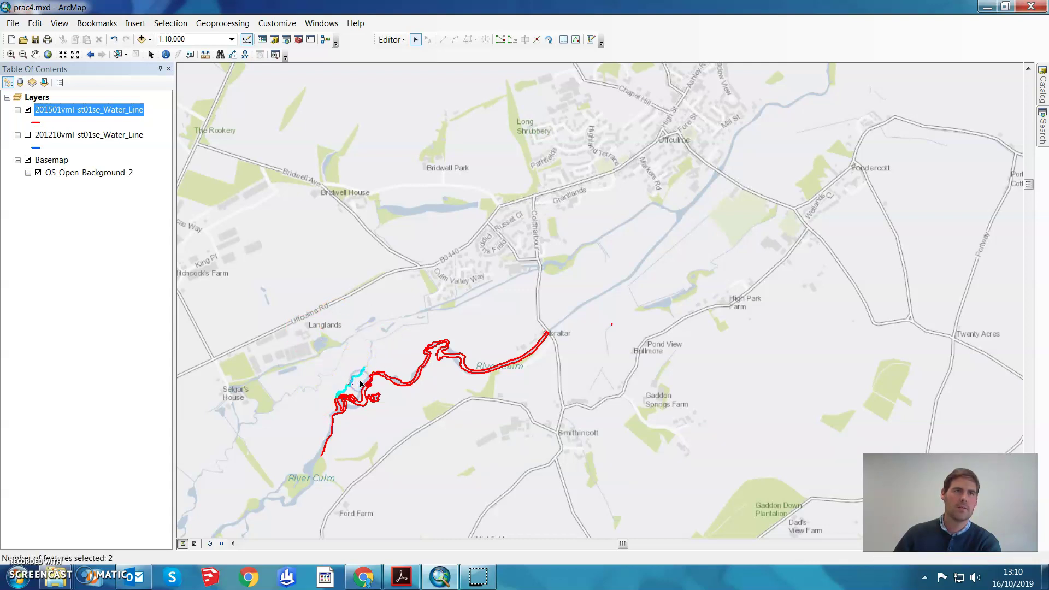
{"action": "key", "text": "Delete"}
- Clear the selection and save the edits to the 201501 water lines
{"action": "left_click", "coordinate": [314, 328]}
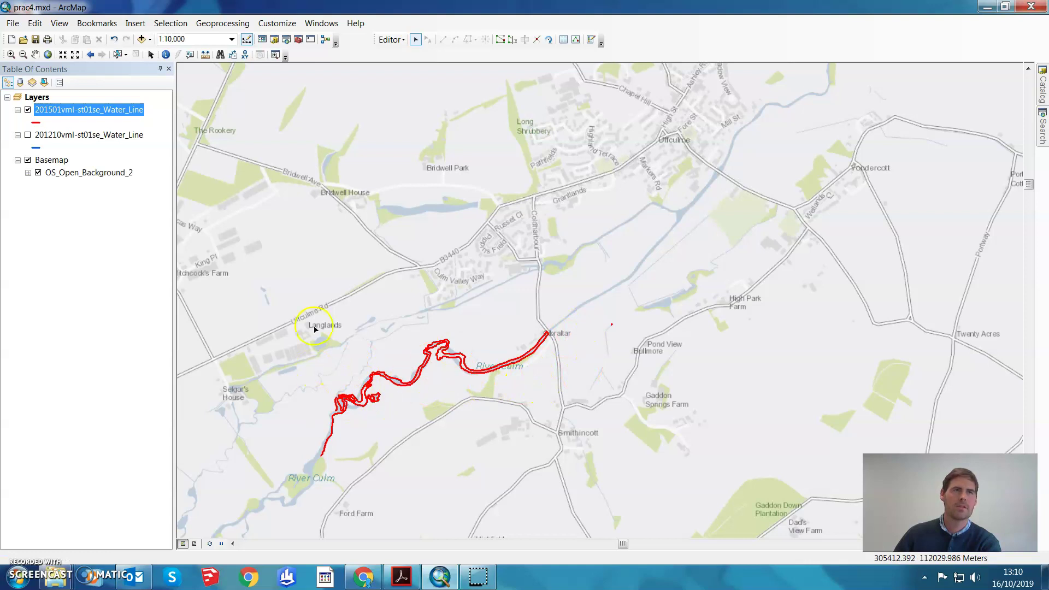
{"action": "left_click", "coordinate": [393, 39]}
{"action": "left_click", "coordinate": [415, 83]}
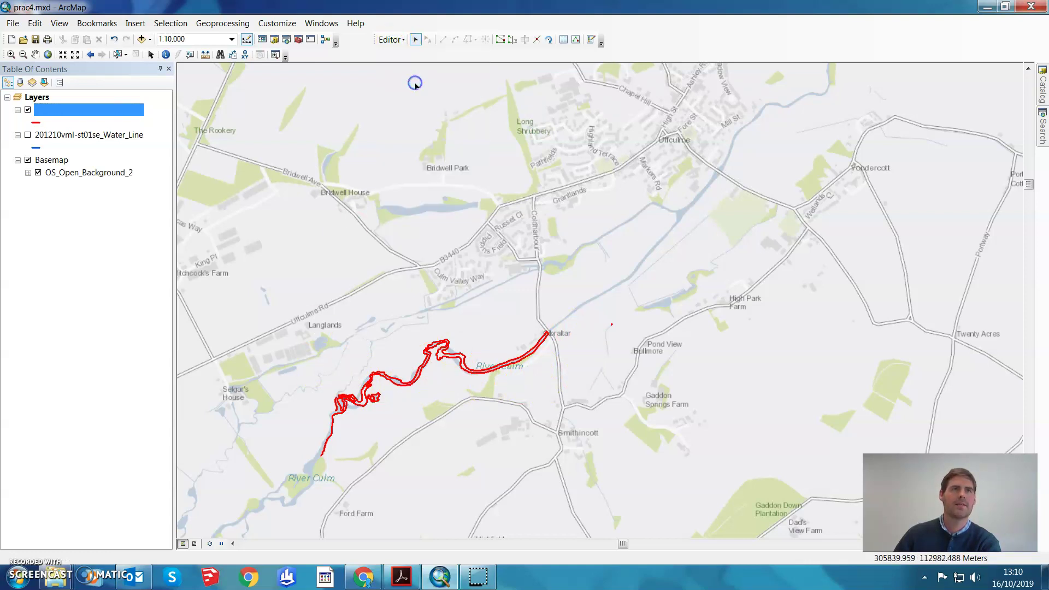
- Copy 201501vml-st01se_Water_Line.shp into a new folder named 2015 inside dtm202
{"action": "left_click", "coordinate": [1042, 90]}
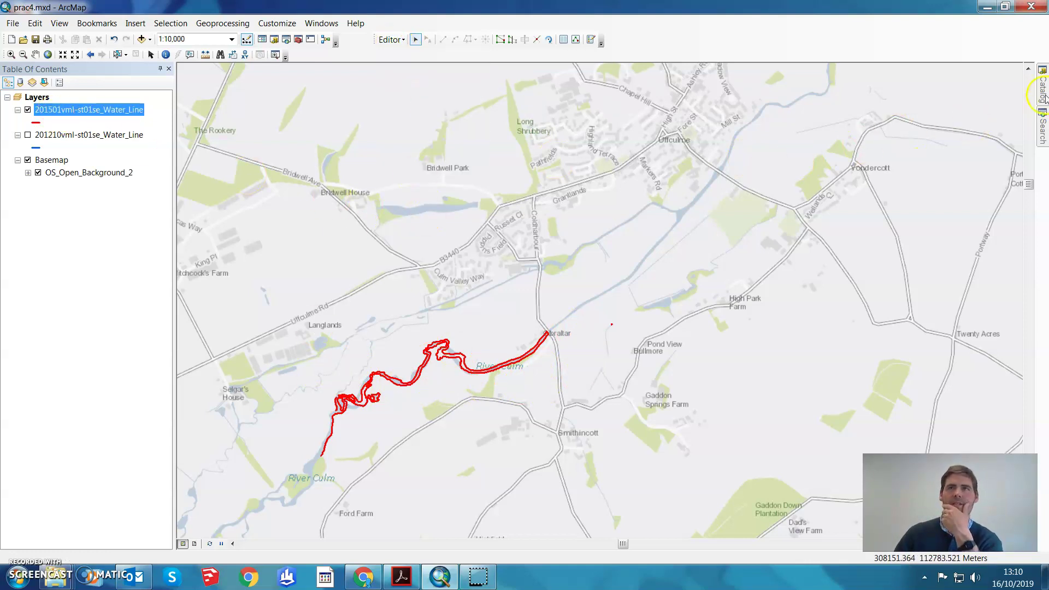
{"action": "left_click", "coordinate": [858, 270]}
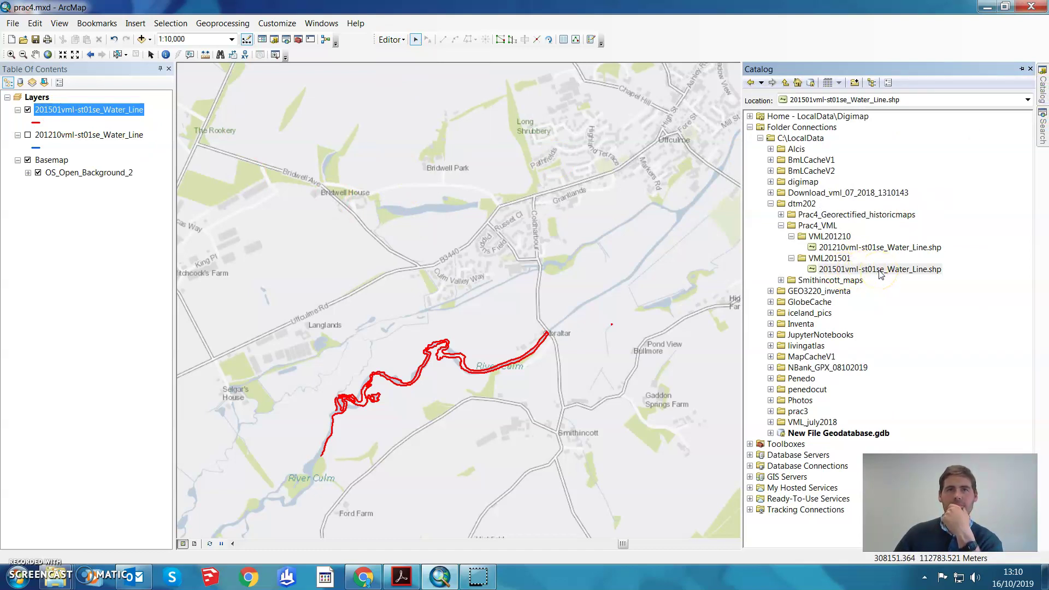
{"action": "right_click", "coordinate": [881, 271]}
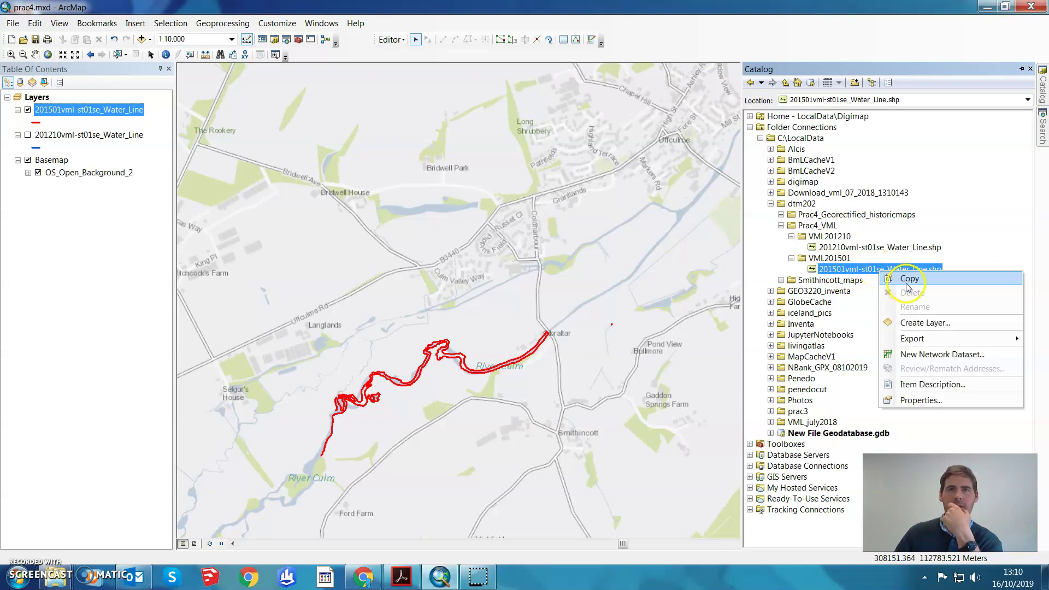
{"action": "left_click", "coordinate": [901, 281]}
{"action": "left_click", "coordinate": [801, 204]}
{"action": "right_click", "coordinate": [800, 203]}
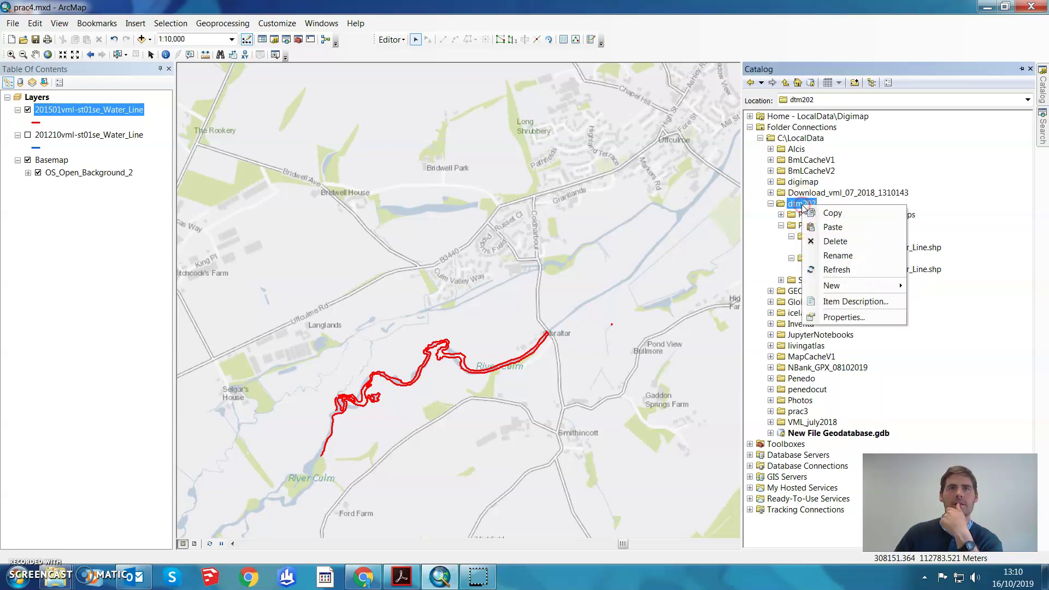
{"action": "mouse_move", "coordinate": [851, 283]}
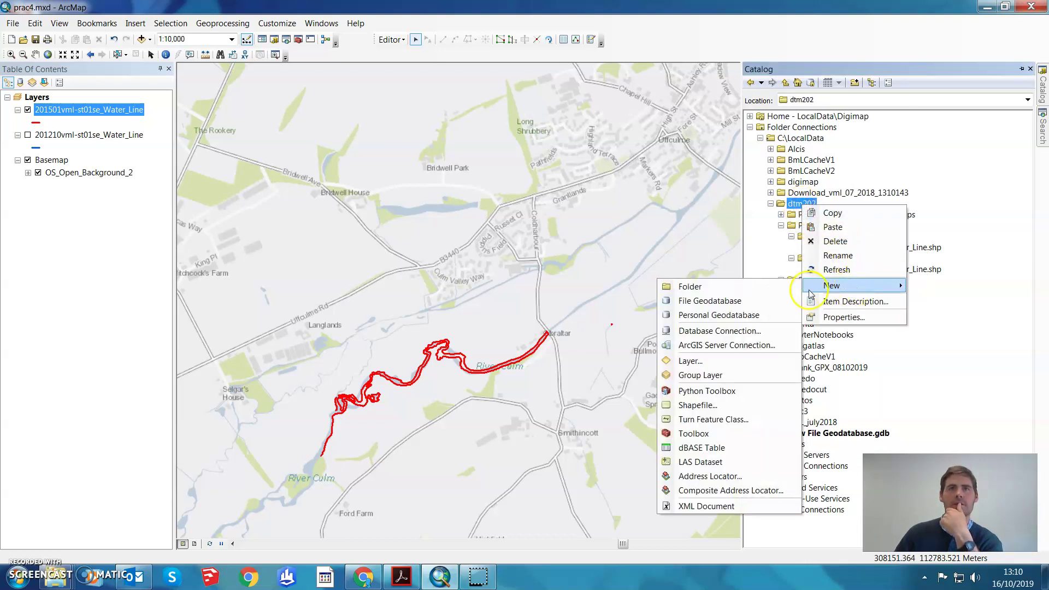
{"action": "left_click", "coordinate": [780, 290]}
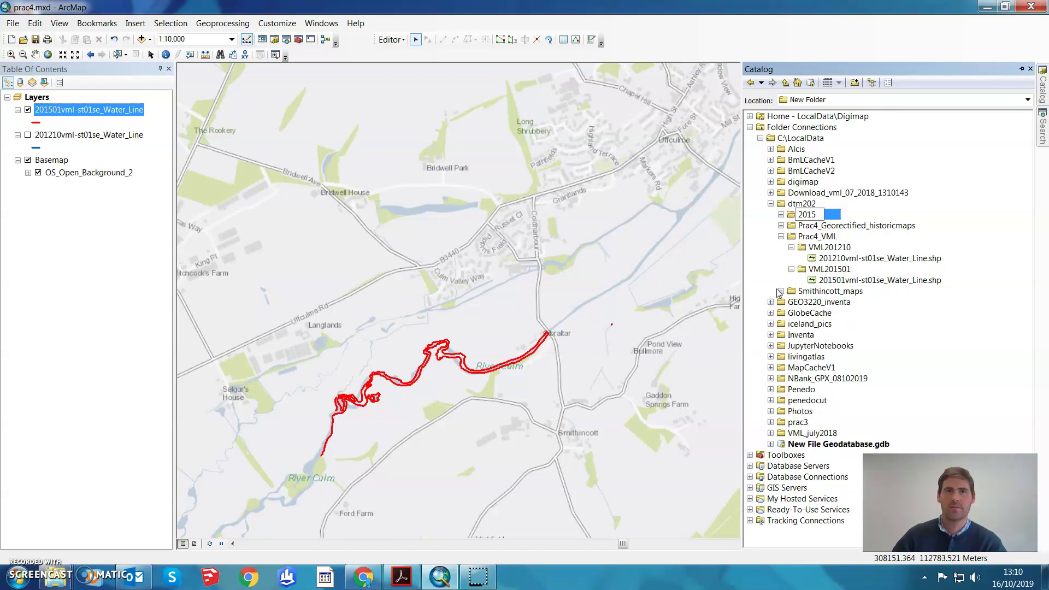
{"action": "key", "text": "Return"}
{"action": "right_click", "coordinate": [802, 213]}
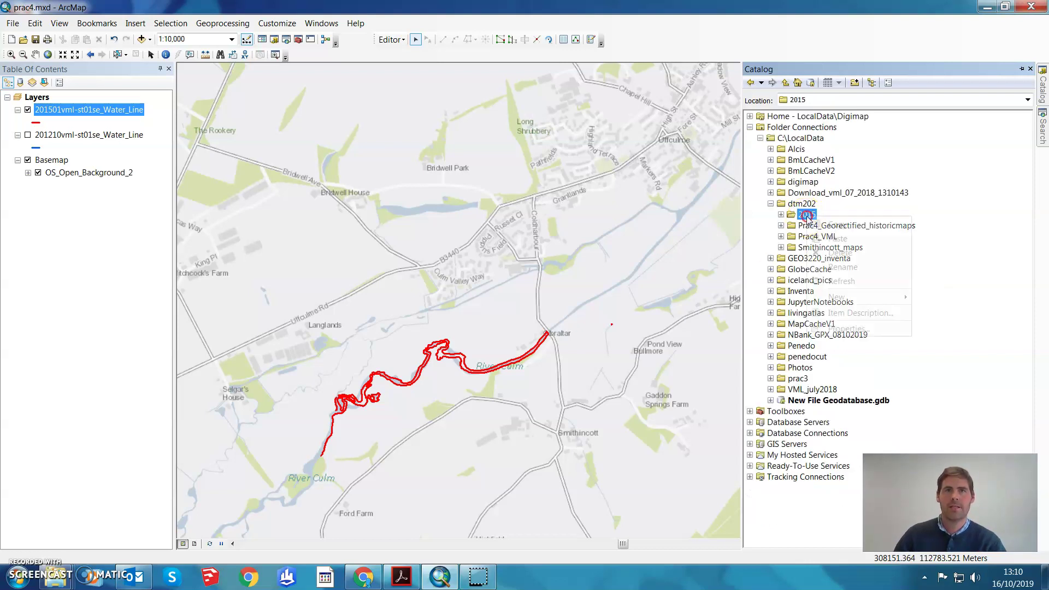
{"action": "left_click", "coordinate": [833, 238]}
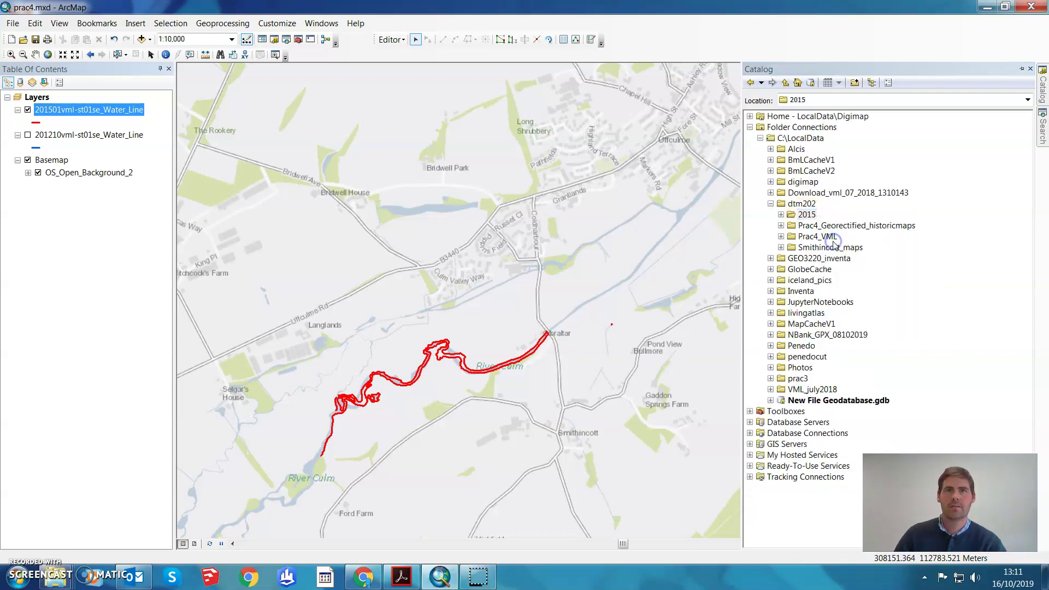
{"action": "left_click", "coordinate": [780, 214]}
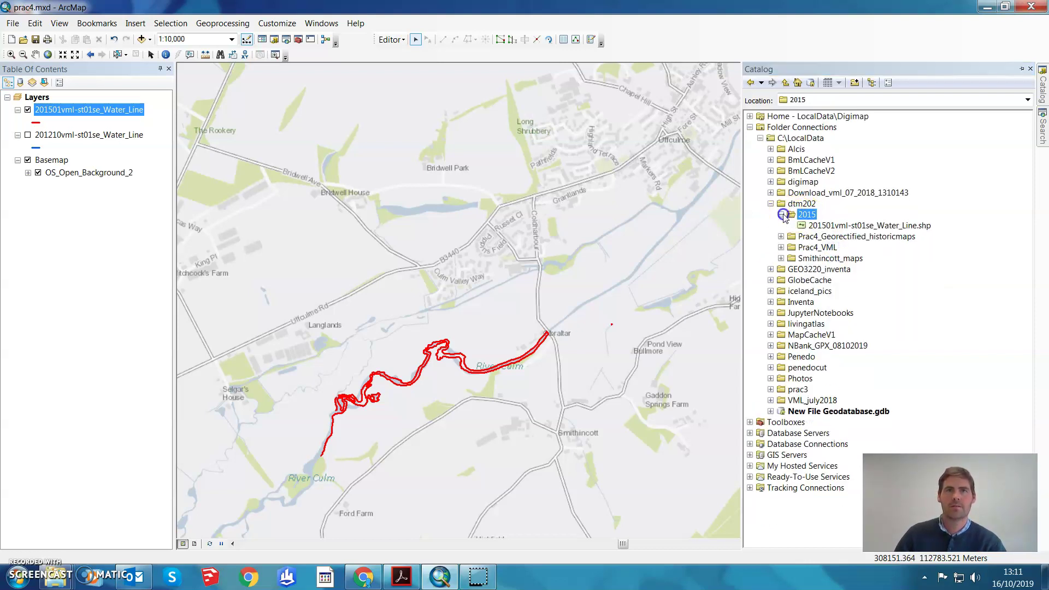
- In Explorer, open C:\LocalData\dtm202 and compress the 2015 folder into 2015.zip
{"action": "left_click", "coordinate": [57, 584]}
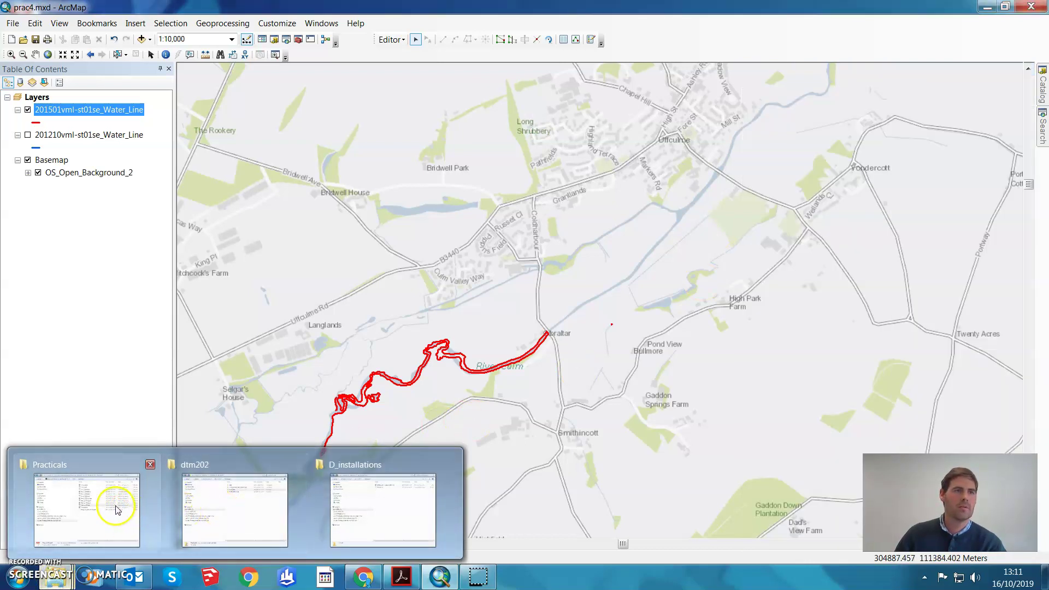
{"action": "left_click", "coordinate": [116, 506]}
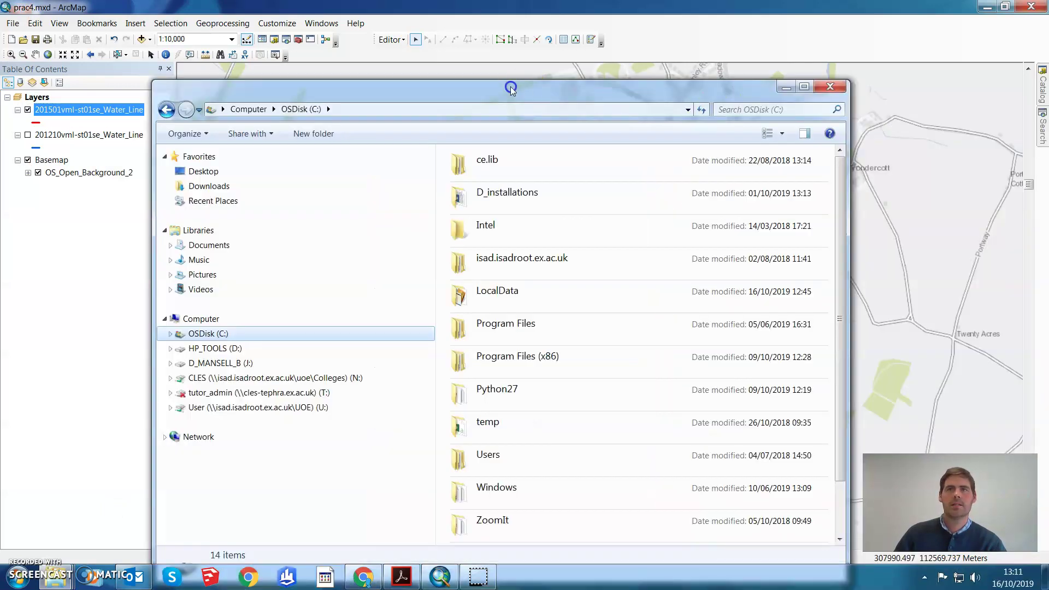
{"action": "double_click", "coordinate": [494, 289]}
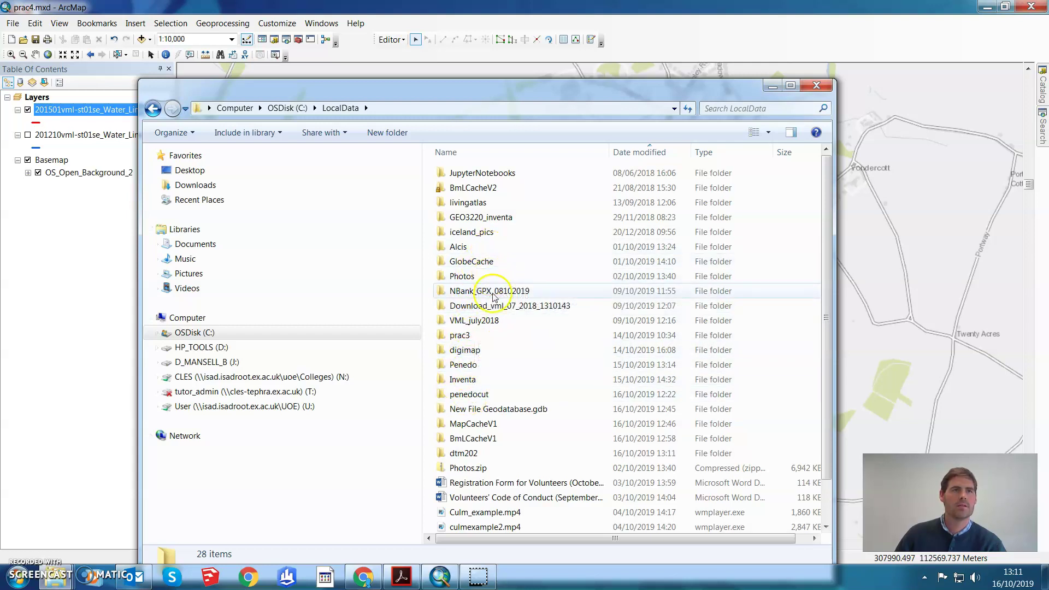
{"action": "double_click", "coordinate": [473, 453]}
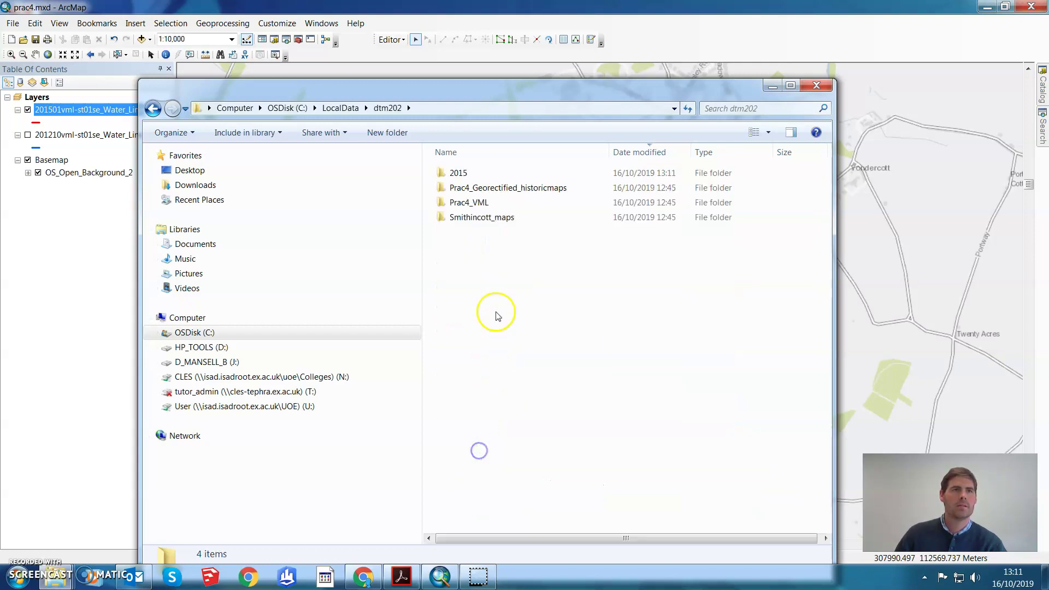
{"action": "left_click", "coordinate": [460, 172]}
{"action": "right_click", "coordinate": [461, 173]}
{"action": "mouse_move", "coordinate": [522, 310]}
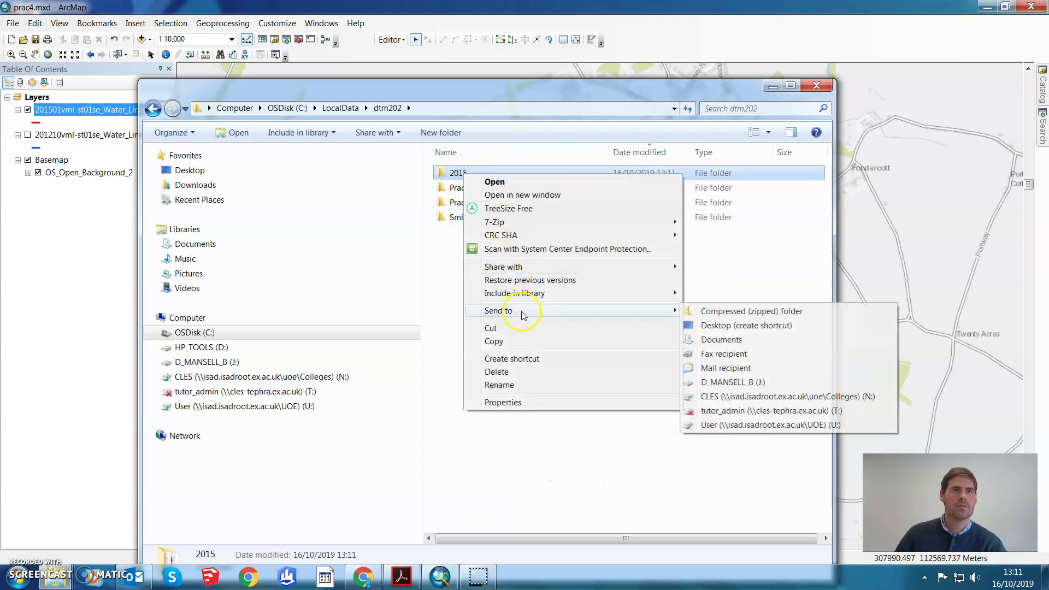
{"action": "left_click", "coordinate": [746, 316]}
{"action": "left_click", "coordinate": [549, 318]}
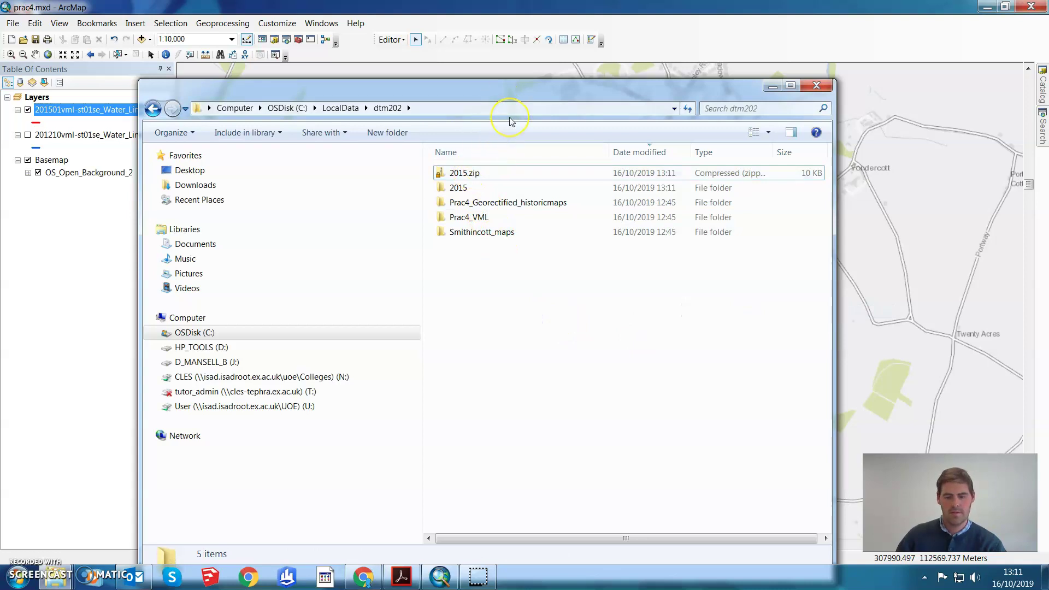
- Arrange the Explorer window on the left half and Chrome on the right half of the screen
{"action": "left_click_drag", "start_coordinate": [511, 122], "coordinate": [1, 136]}
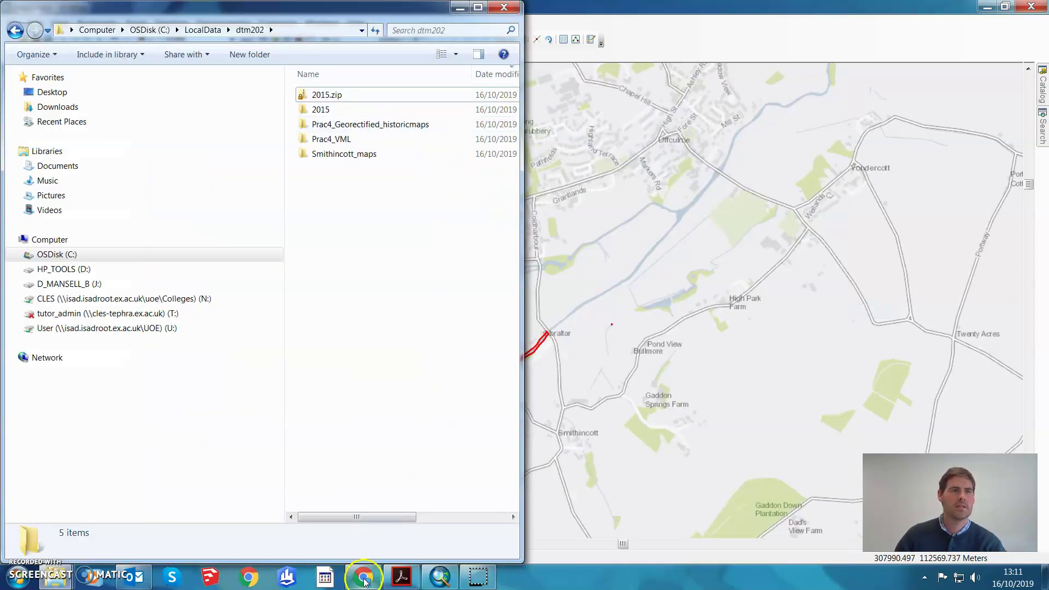
{"action": "mouse_move", "coordinate": [364, 581]}
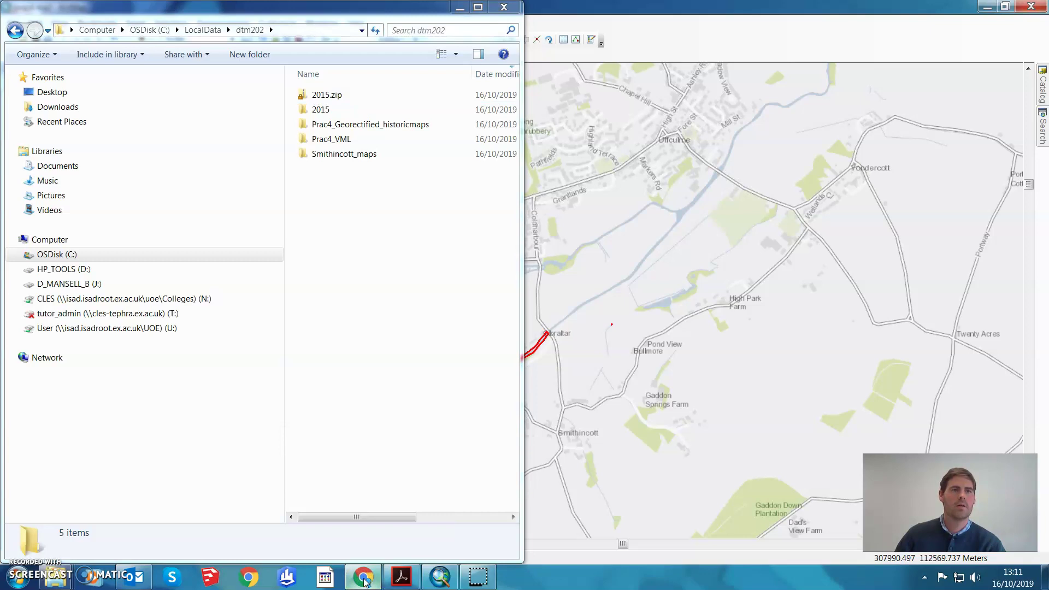
{"action": "left_click", "coordinate": [364, 580]}
{"action": "key", "text": "super+Right"}
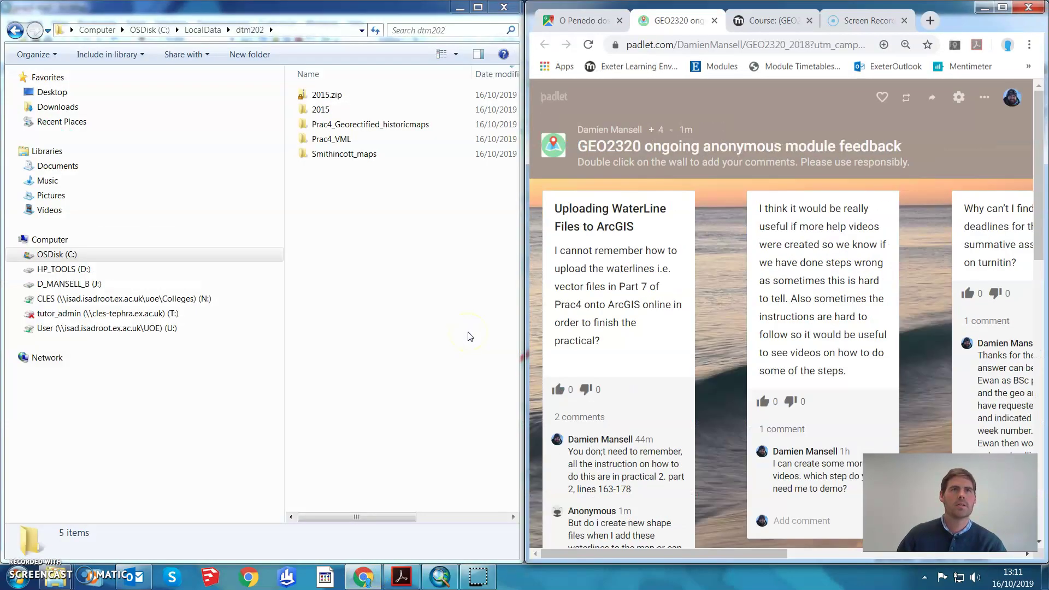
- Search 'arcgis online' and sign in through the University of Exeter organisation login
{"action": "left_click", "coordinate": [742, 50]}
{"action": "type", "text": "arcgis on"}
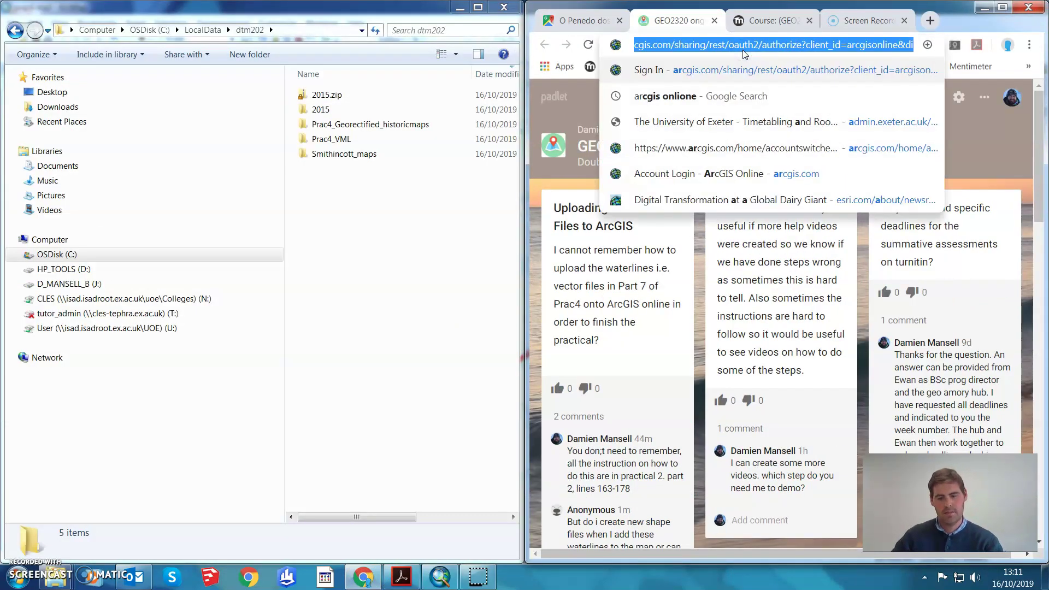
{"action": "type", "text": "line"}
{"action": "key", "text": "Return"}
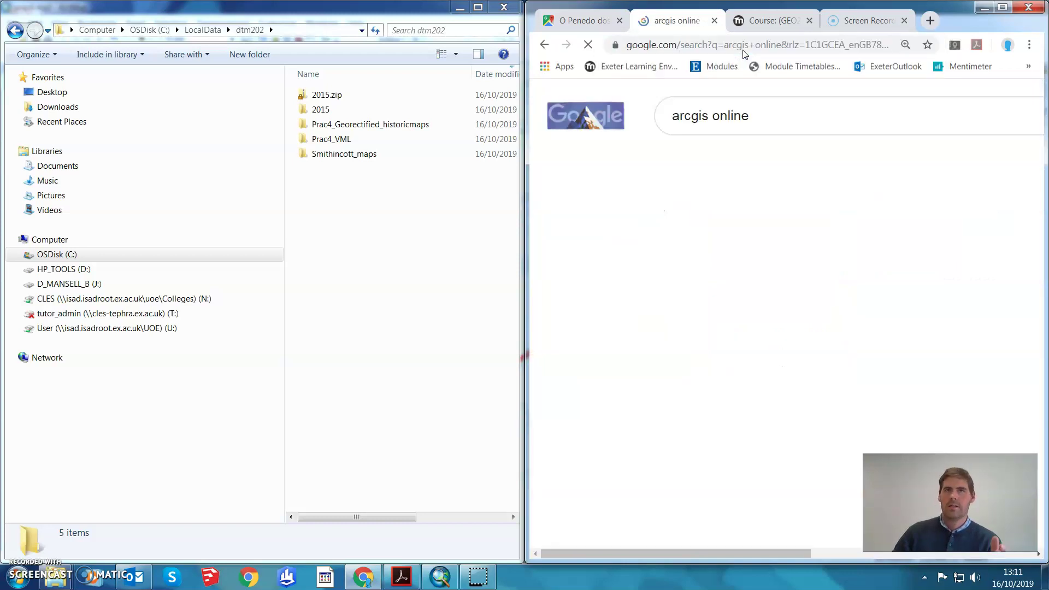
{"action": "left_click", "coordinate": [752, 245]}
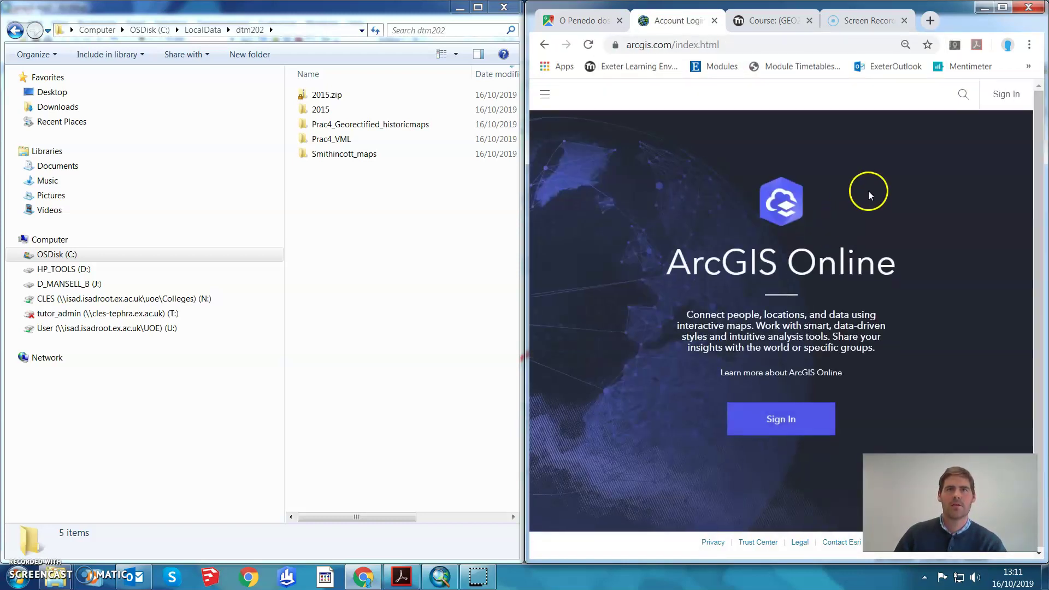
{"action": "left_click", "coordinate": [1006, 95]}
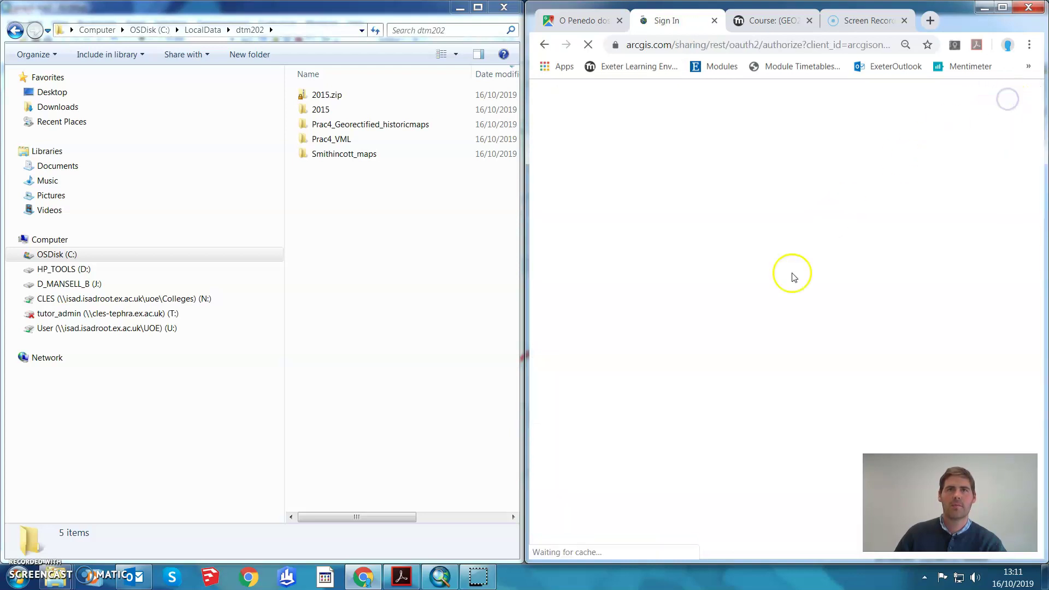
{"action": "left_click", "coordinate": [766, 313]}
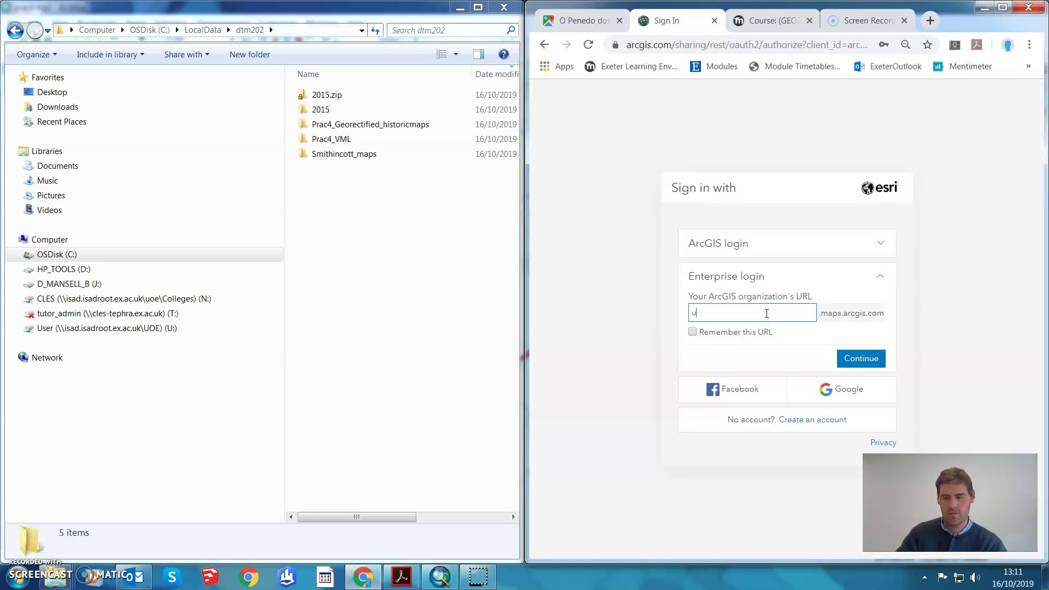
{"action": "key", "text": "Return"}
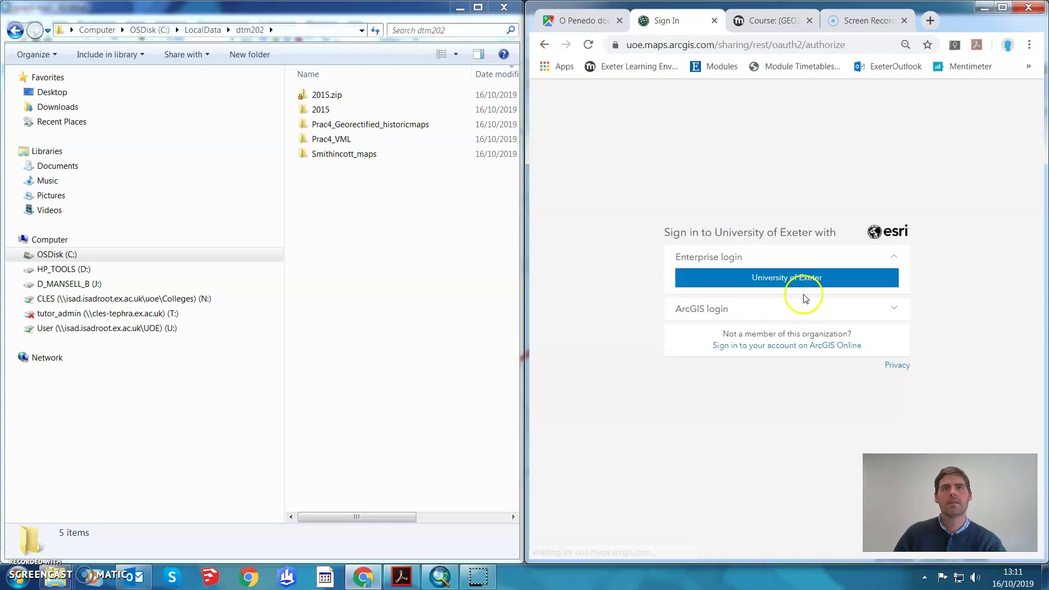
{"action": "left_click", "coordinate": [801, 283]}
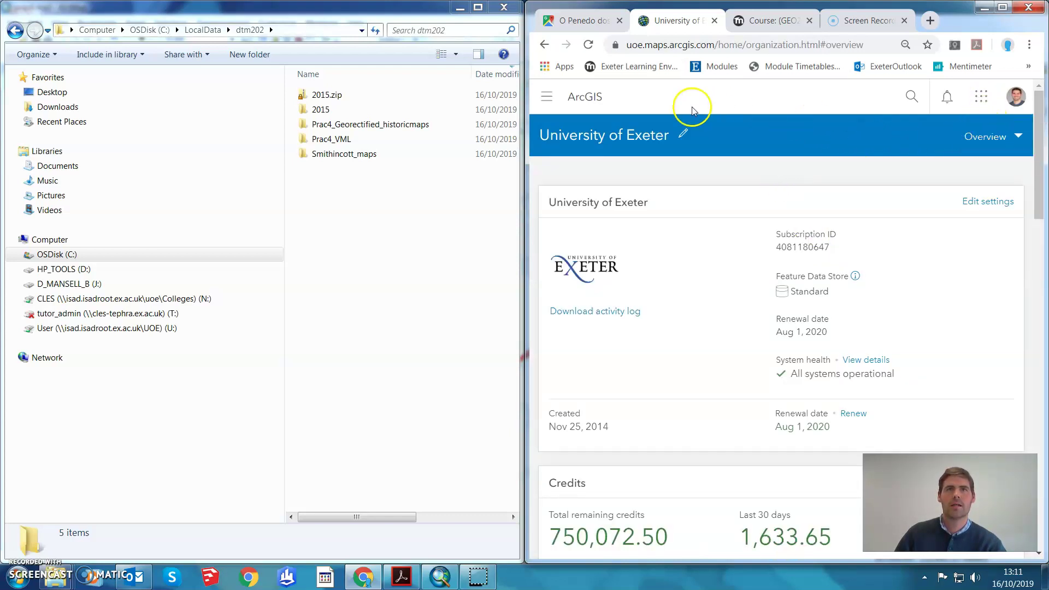
- Open a new web map in the Map Viewer and add a layer from a local file
{"action": "left_click", "coordinate": [546, 96]}
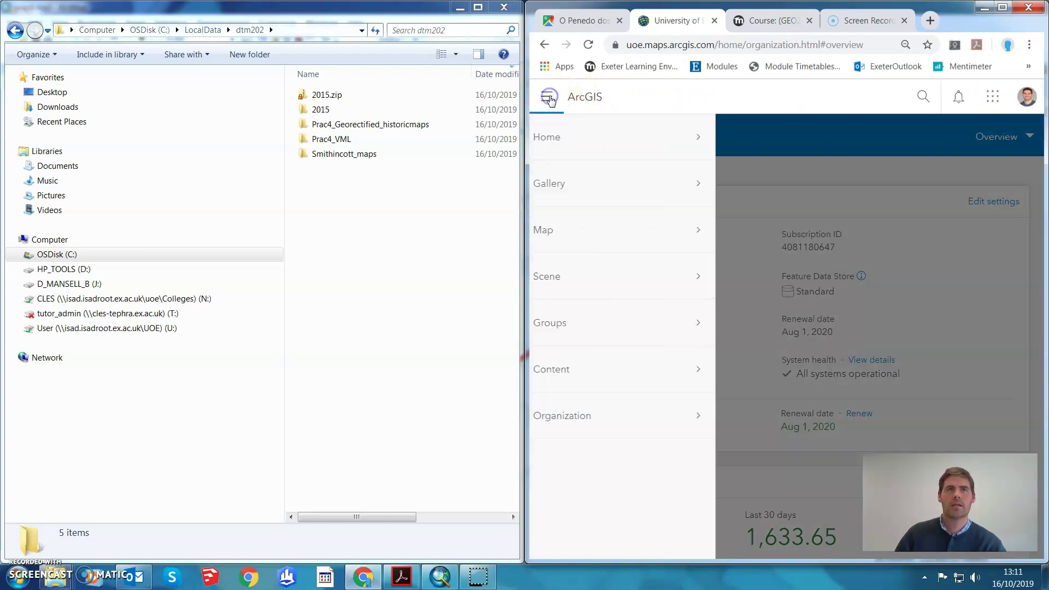
{"action": "left_click", "coordinate": [557, 230]}
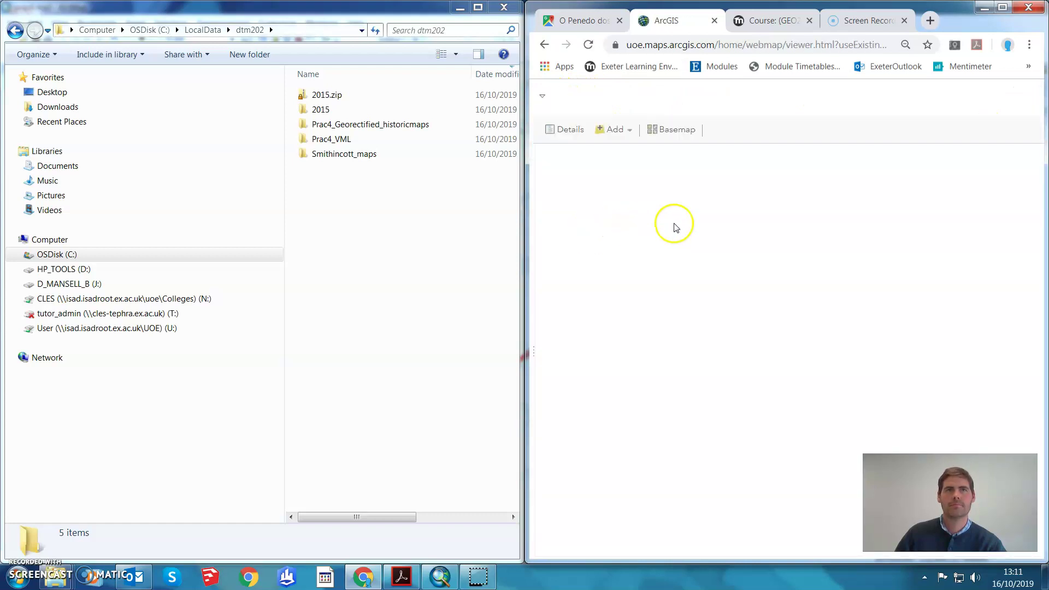
{"action": "left_click", "coordinate": [606, 129]}
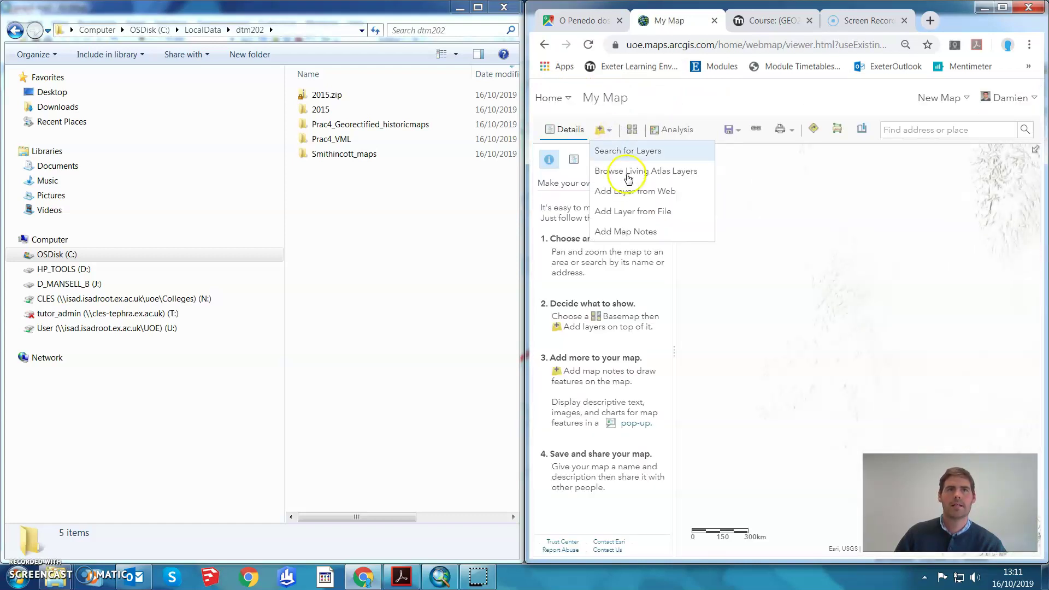
{"action": "left_click", "coordinate": [630, 211]}
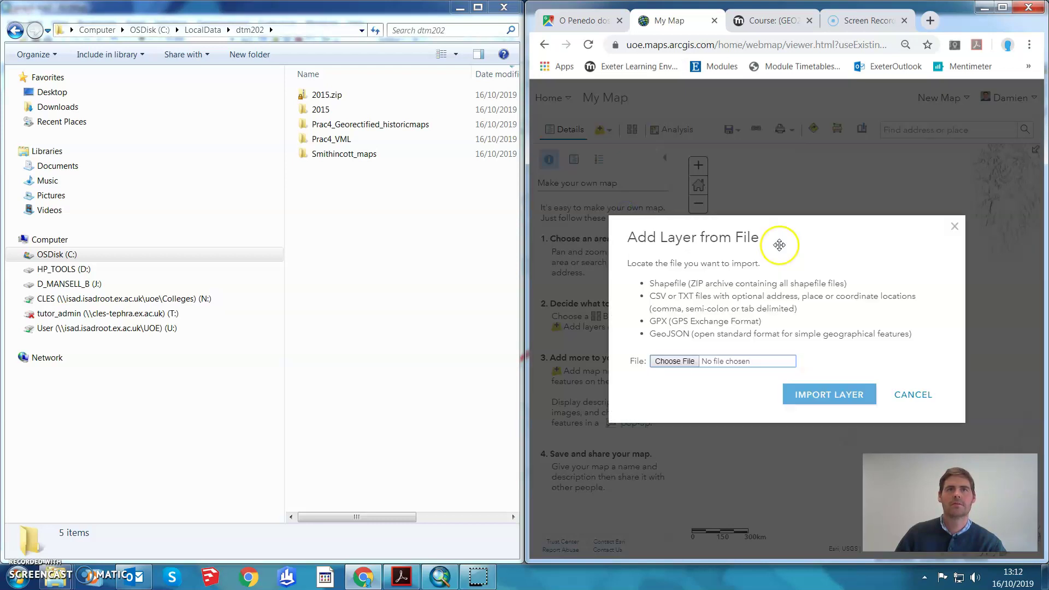
- Browse to the C:\LocalData\dtm202 folder and choose 2015.zip as the file to import
{"action": "left_click", "coordinate": [685, 362]}
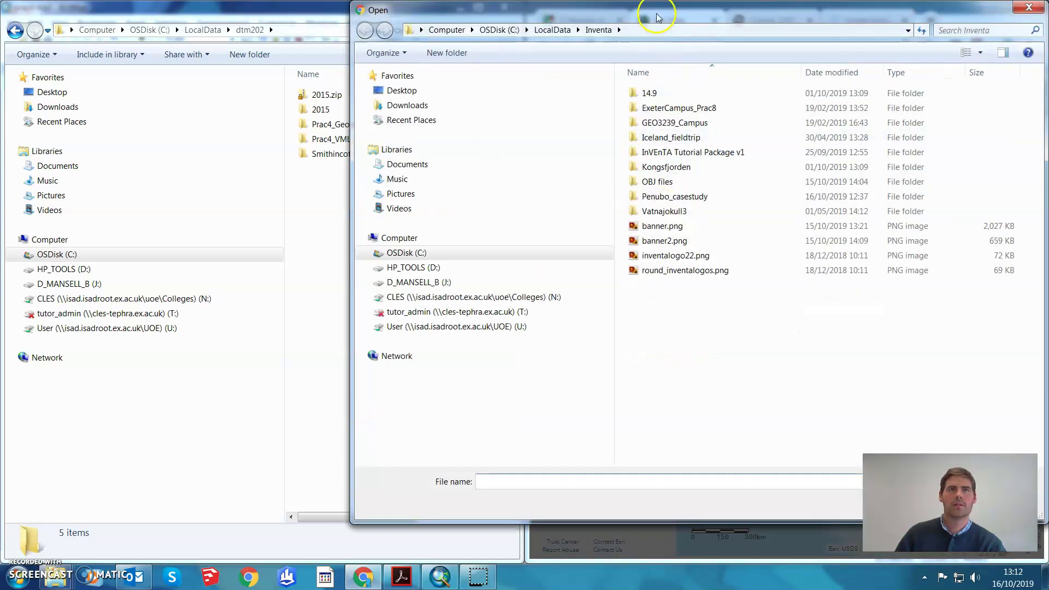
{"action": "left_click_drag", "start_coordinate": [658, 18], "coordinate": [534, 200]}
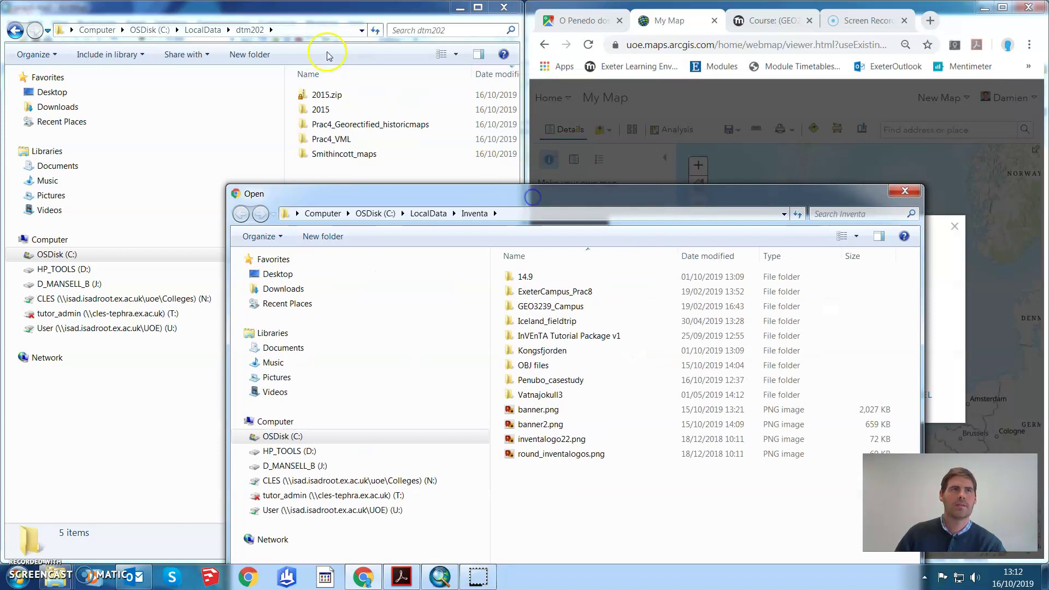
{"action": "left_click", "coordinate": [300, 30]}
{"action": "key", "text": "ctrl+c"}
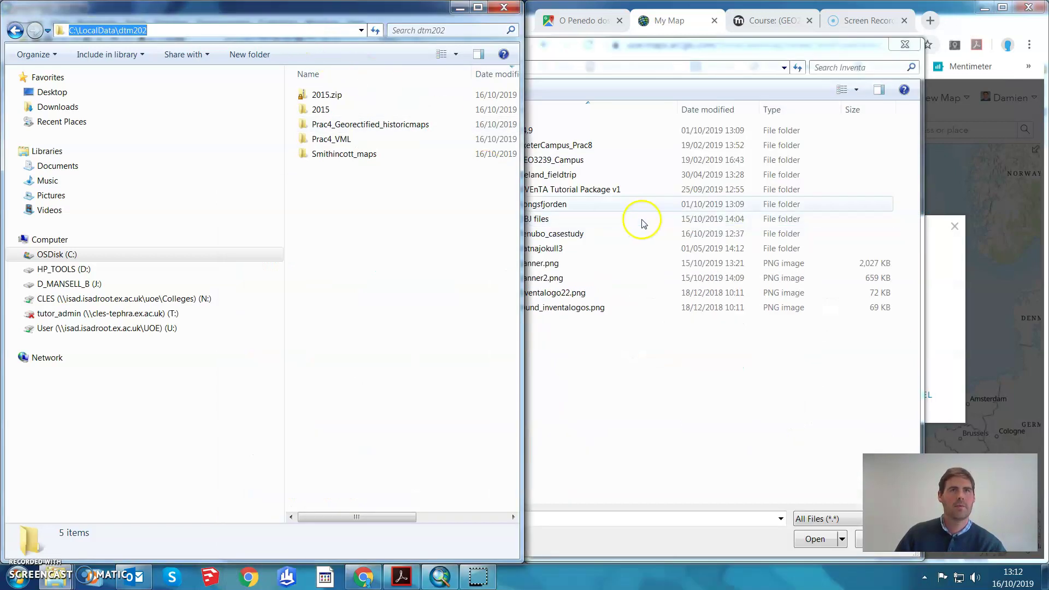
{"action": "left_click", "coordinate": [592, 68]}
{"action": "key", "text": "ctrl+v"}
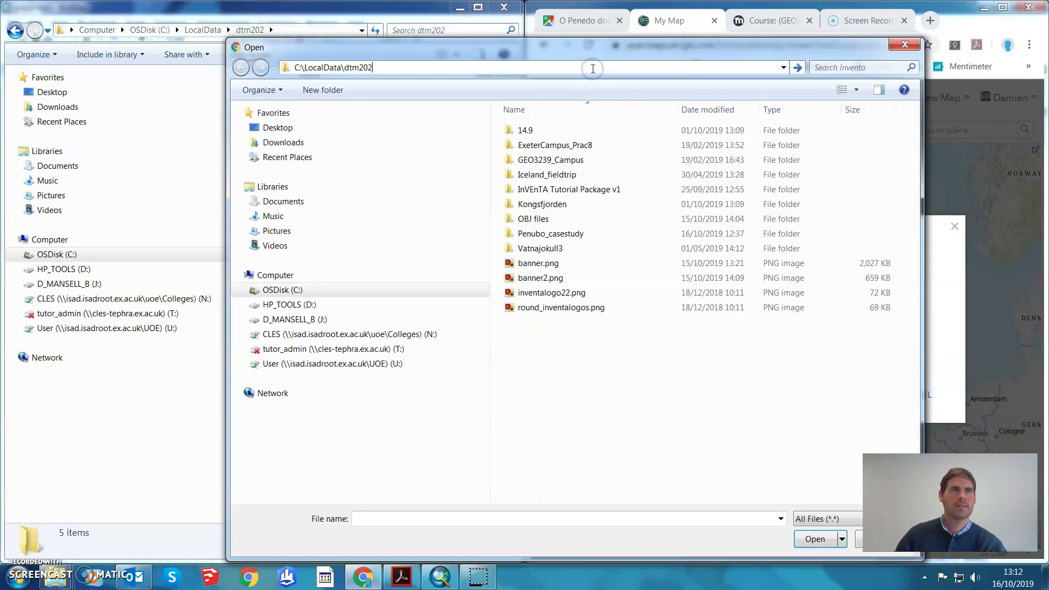
{"action": "key", "text": "Return"}
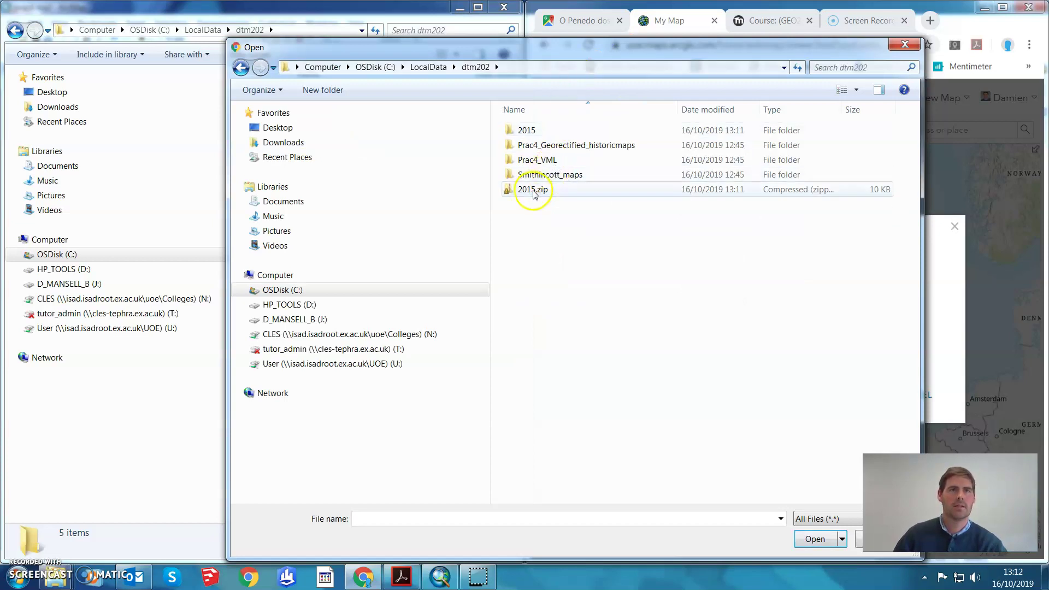
{"action": "left_click", "coordinate": [533, 190]}
{"action": "left_click", "coordinate": [814, 539]}
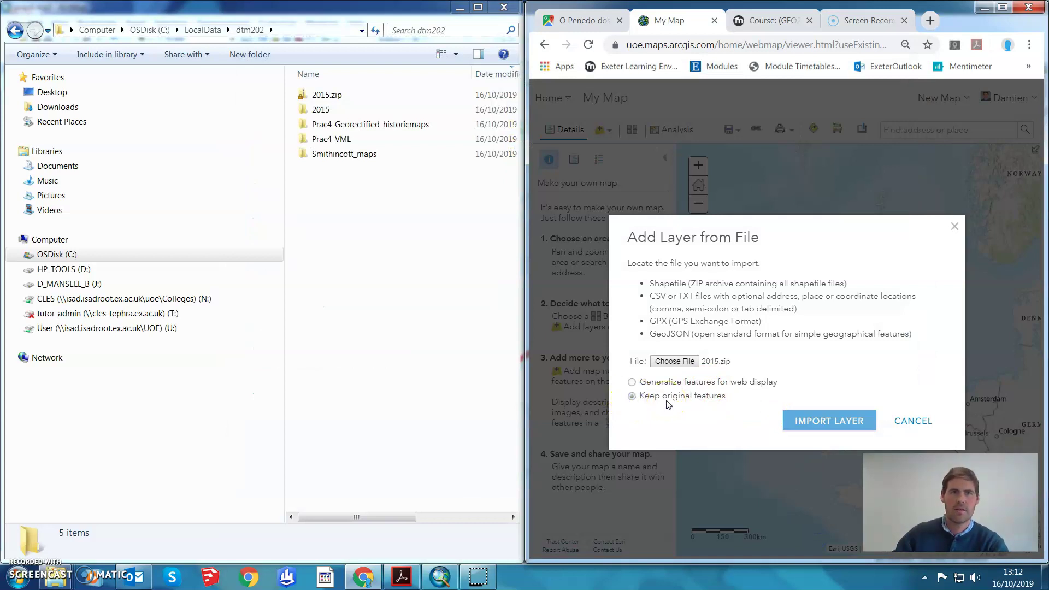
- Import 2015.zip with the default style and check a River Culm line feature's attributes
{"action": "left_click", "coordinate": [803, 419]}
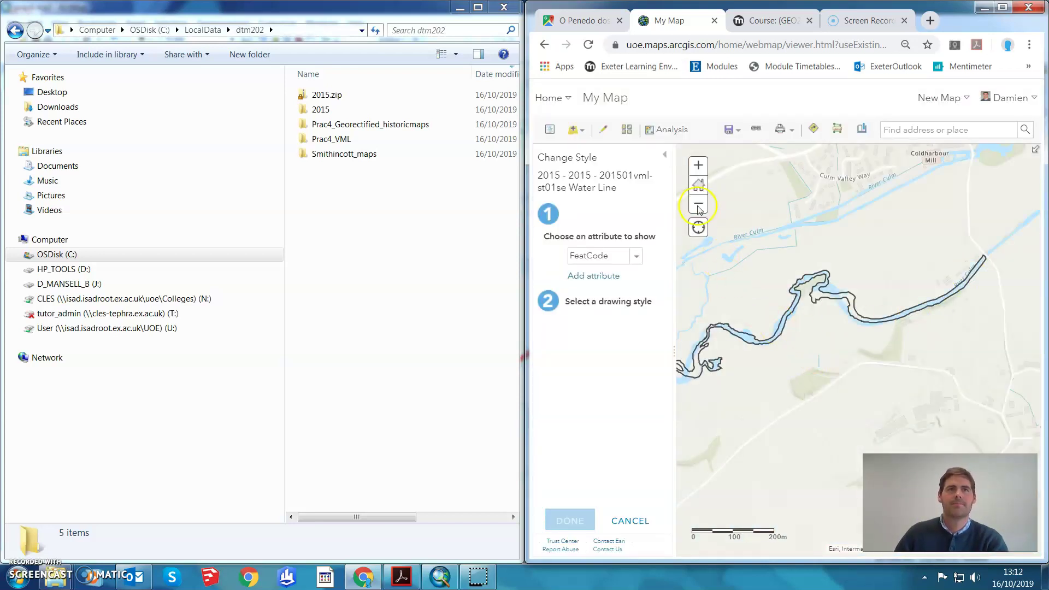
{"action": "left_click", "coordinate": [570, 521]}
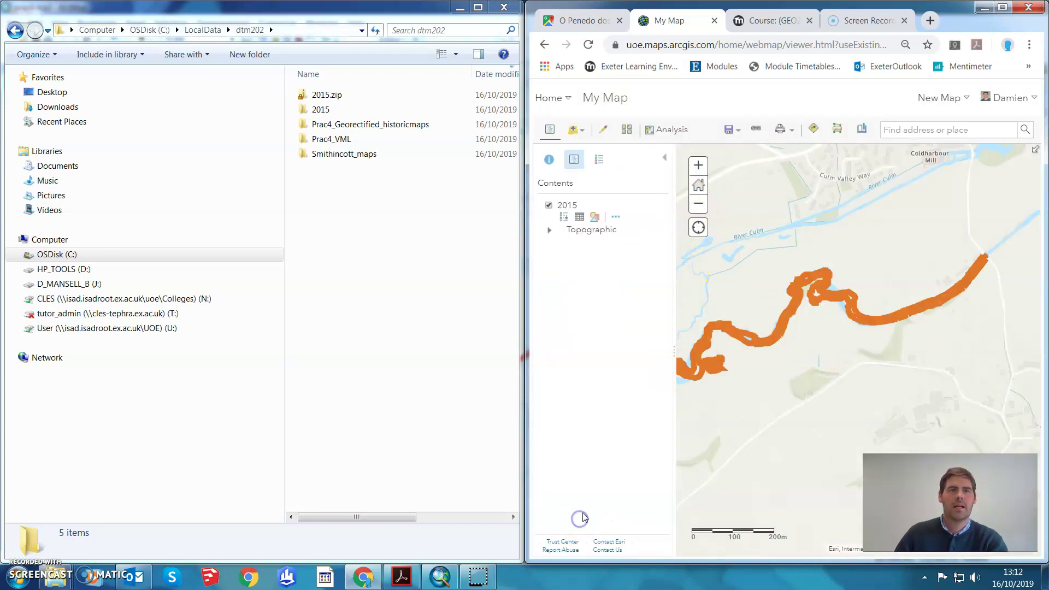
{"action": "left_click", "coordinate": [782, 320]}
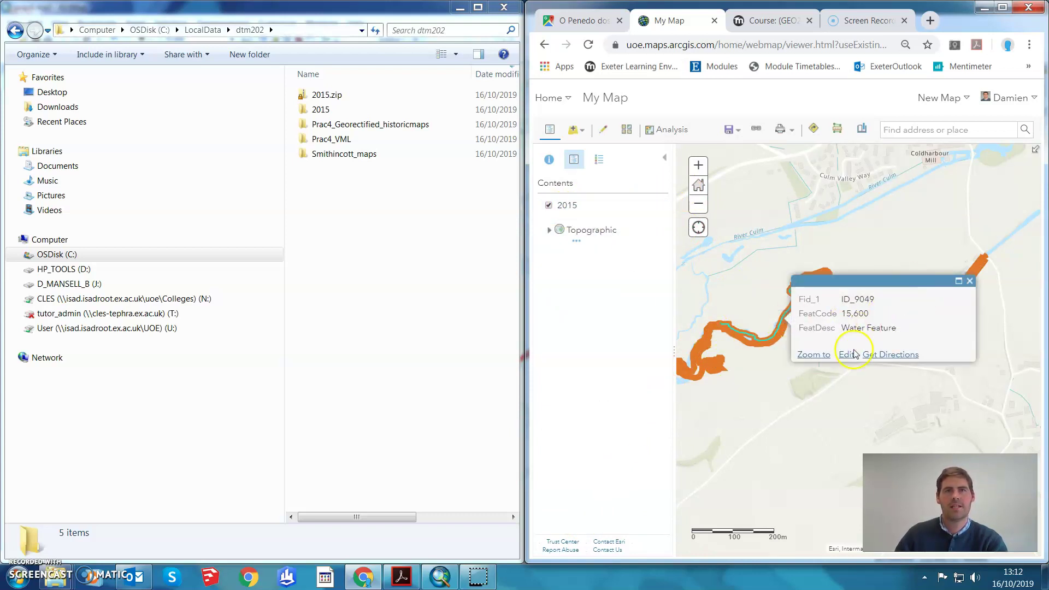
{"action": "left_click", "coordinate": [969, 281]}
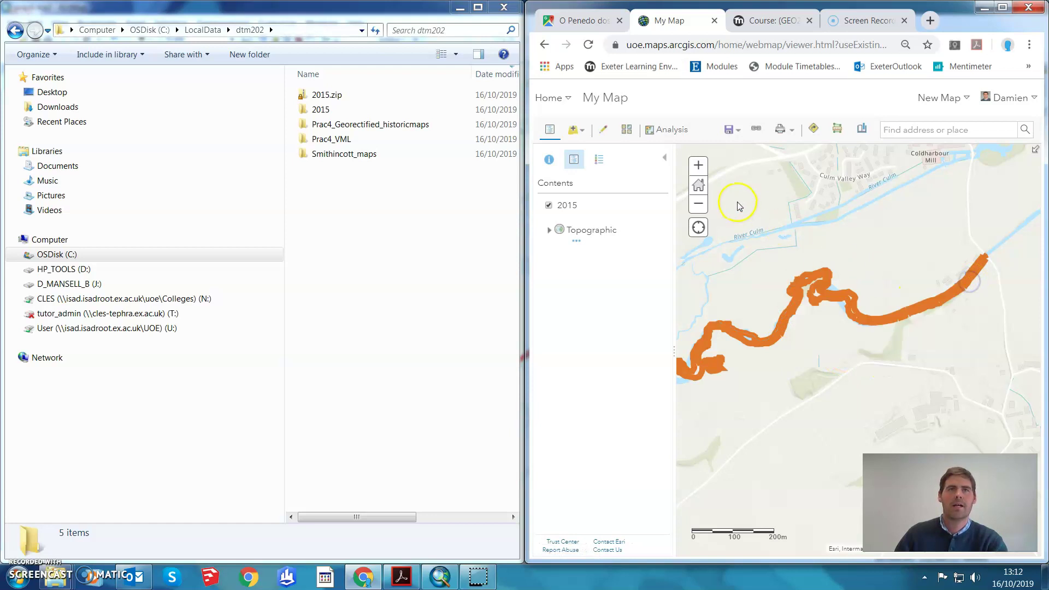
- Save the map as a new item, starting to enter the title '2015 map'
{"action": "left_click", "coordinate": [734, 134]}
{"action": "left_click", "coordinate": [739, 171]}
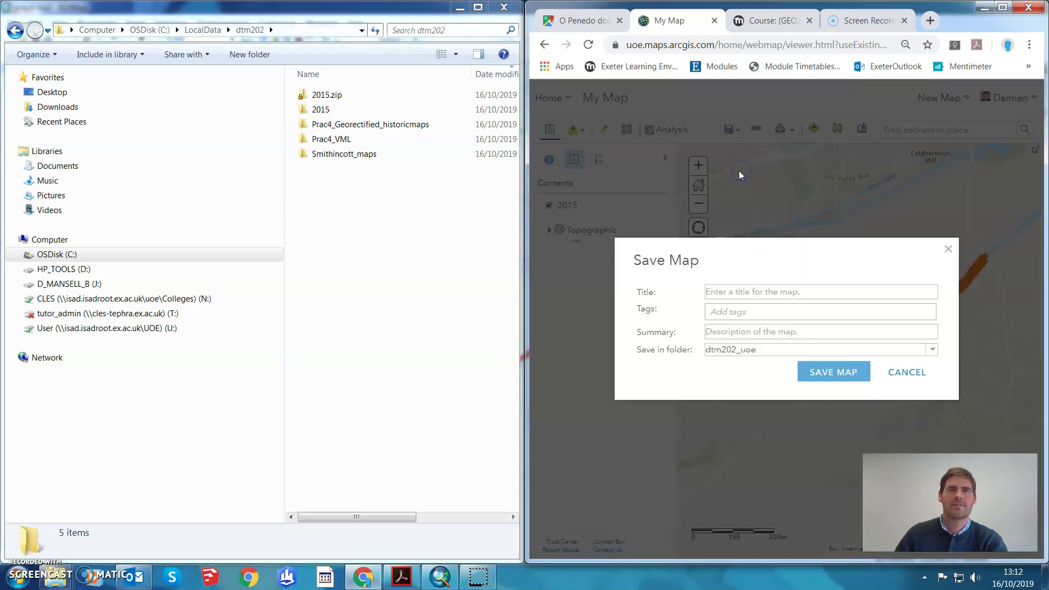
{"action": "left_click", "coordinate": [747, 289]}
{"action": "type", "text": "201"}
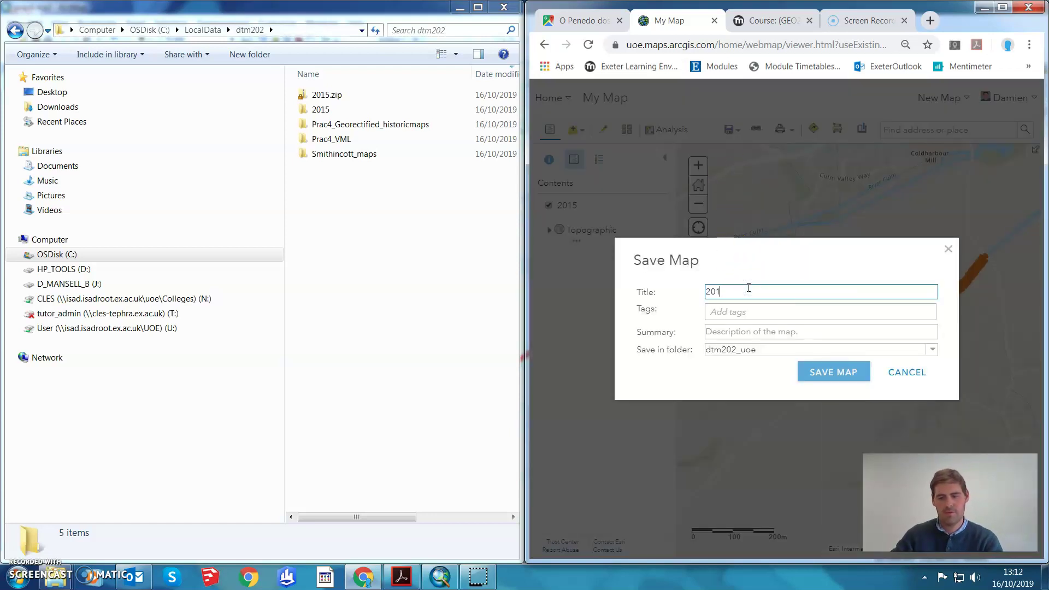